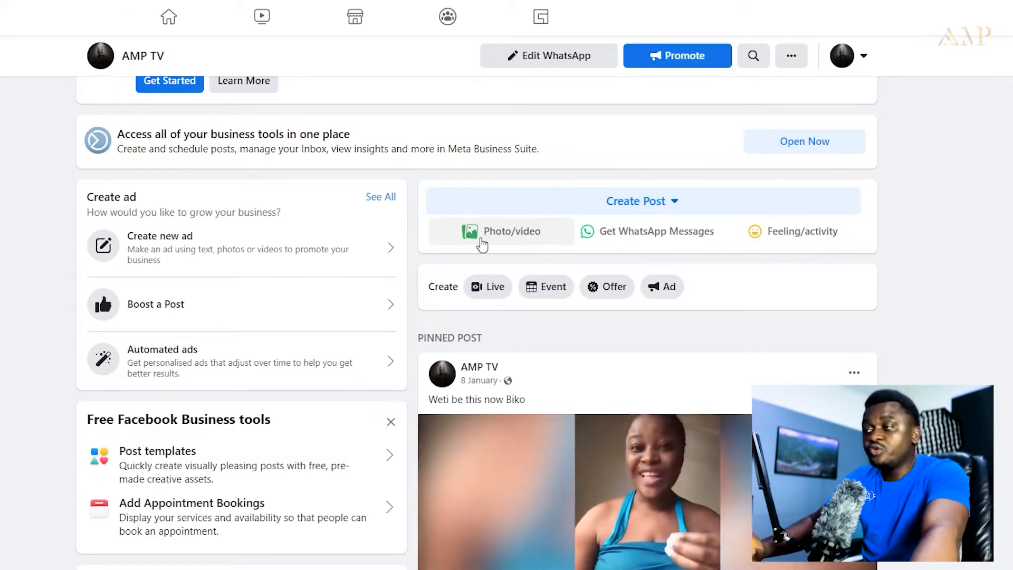
# Start a photo/video post on the AMP TV page and browse drive D to the youtube upload > Motivation folder
pyautogui.click(522, 233)
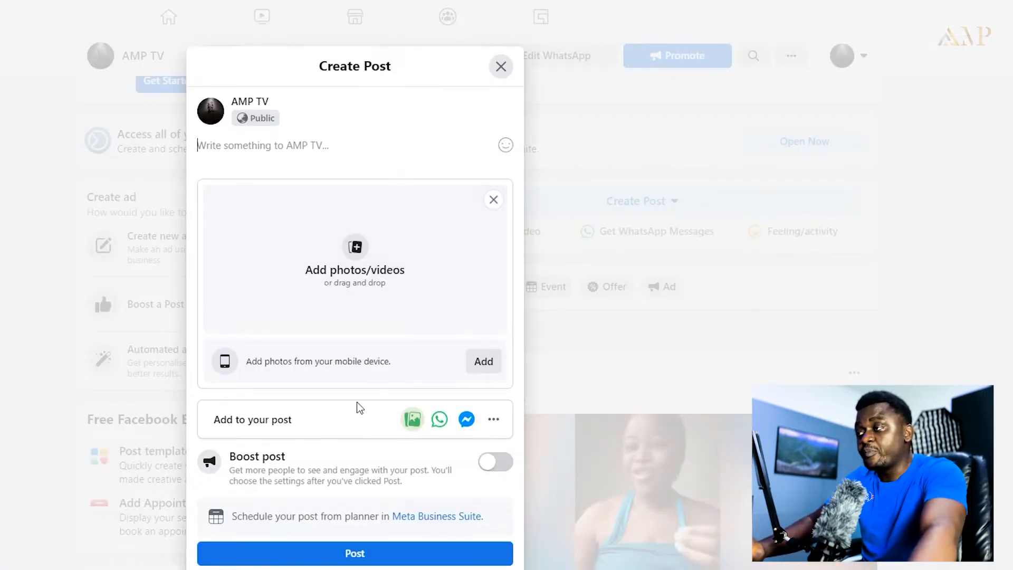
pyautogui.click(364, 296)
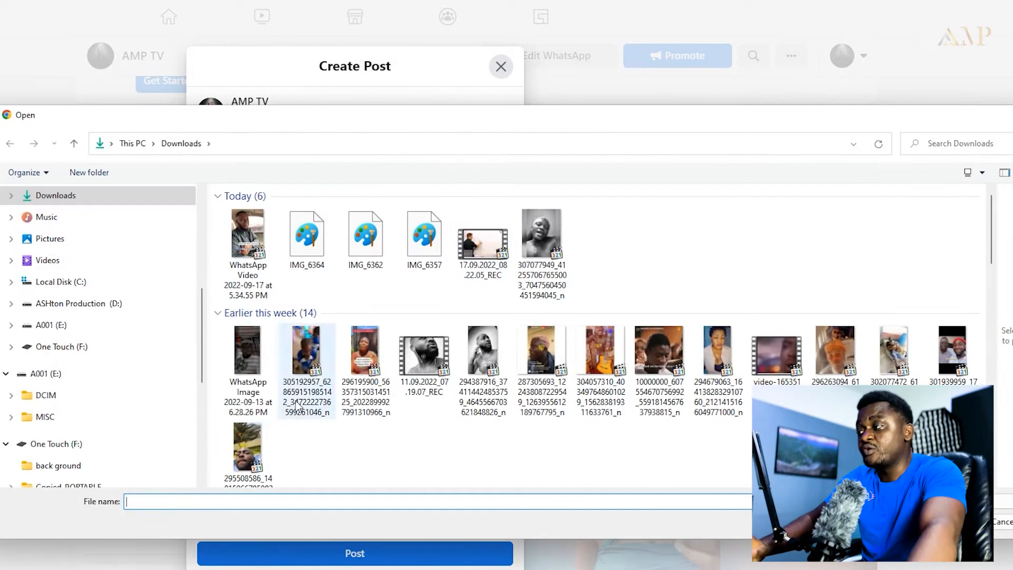
pyautogui.click(79, 286)
pyautogui.click(84, 303)
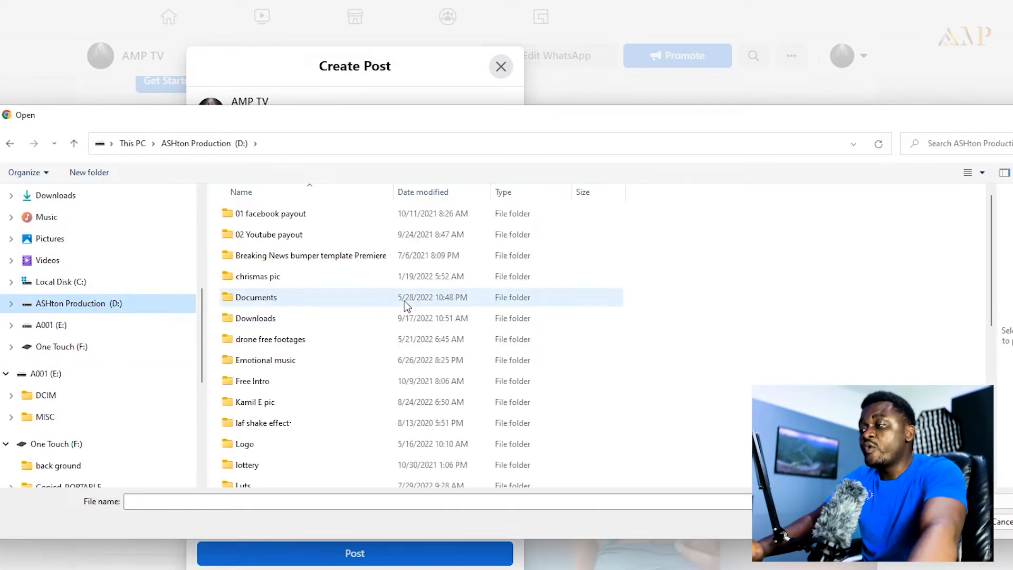
pyautogui.scroll(-2, 316, 347)
pyautogui.scroll(-3, 291, 438)
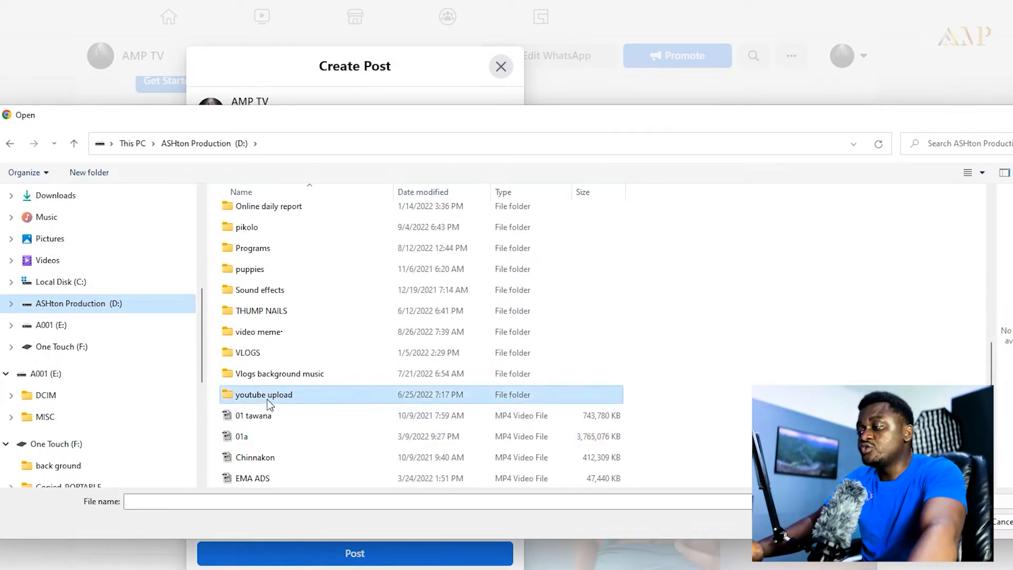
pyautogui.doubleClick(267, 396)
pyautogui.doubleClick(270, 227)
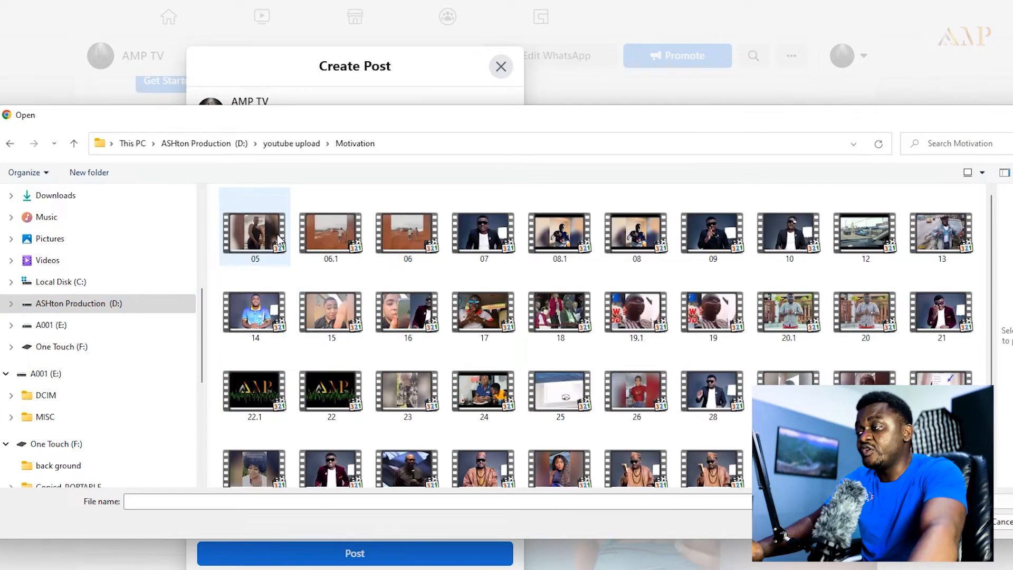
# Attach video 45 to the page post, and discard the unsaved post while the video uploads
pyautogui.scroll(-2, 305, 299)
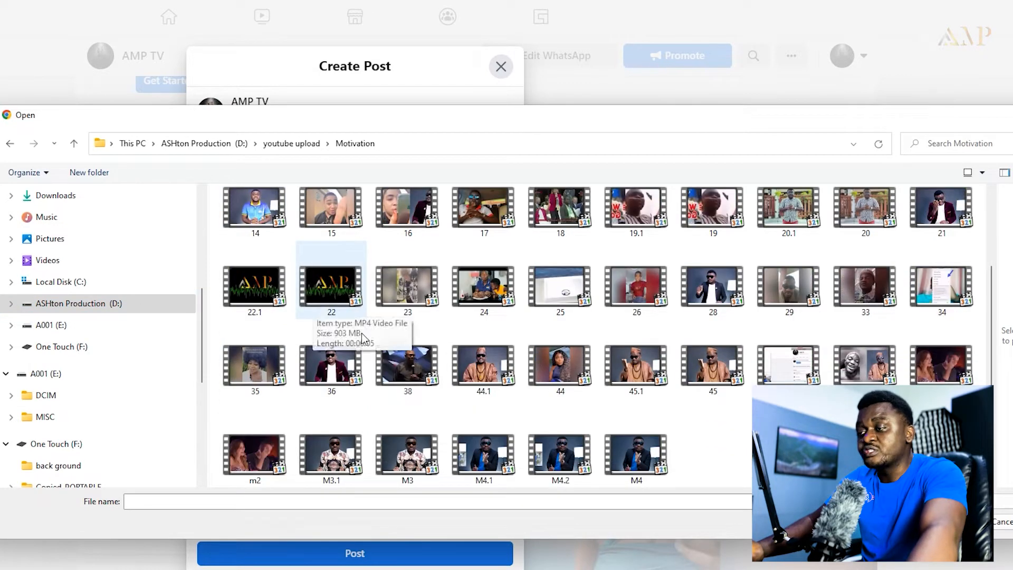
pyautogui.click(712, 363)
pyautogui.doubleClick(712, 362)
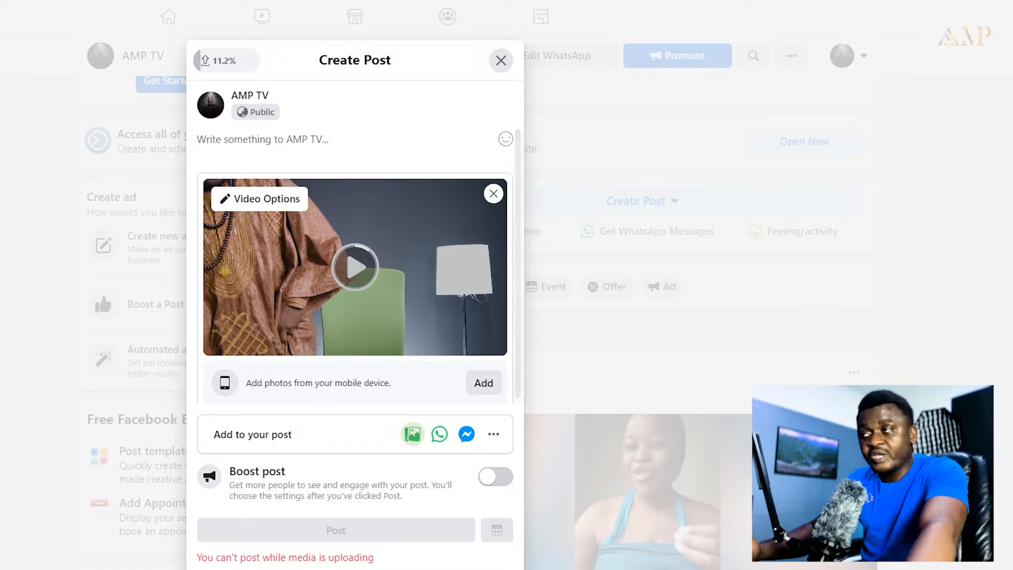
pyautogui.click(501, 61)
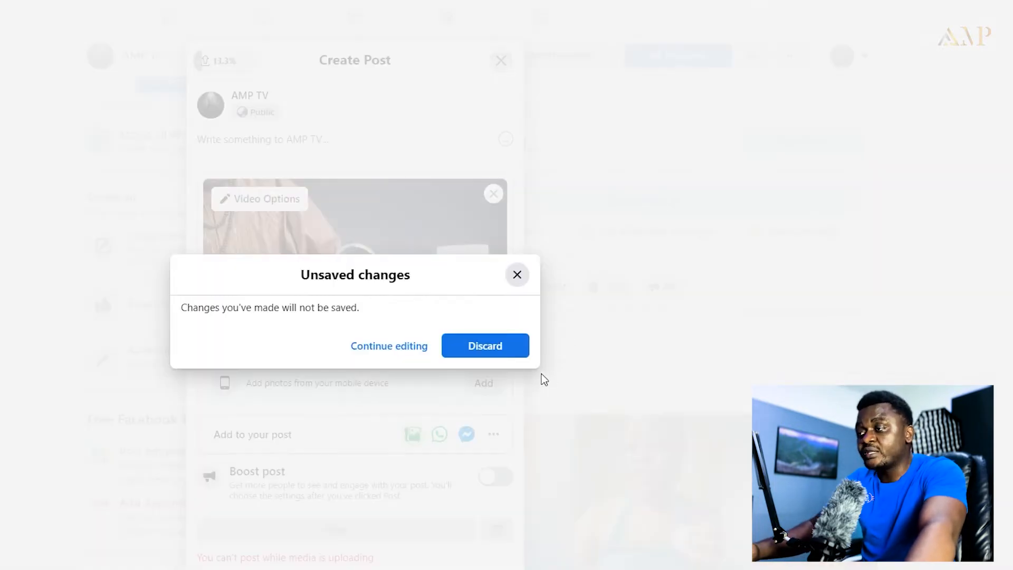
pyautogui.click(486, 346)
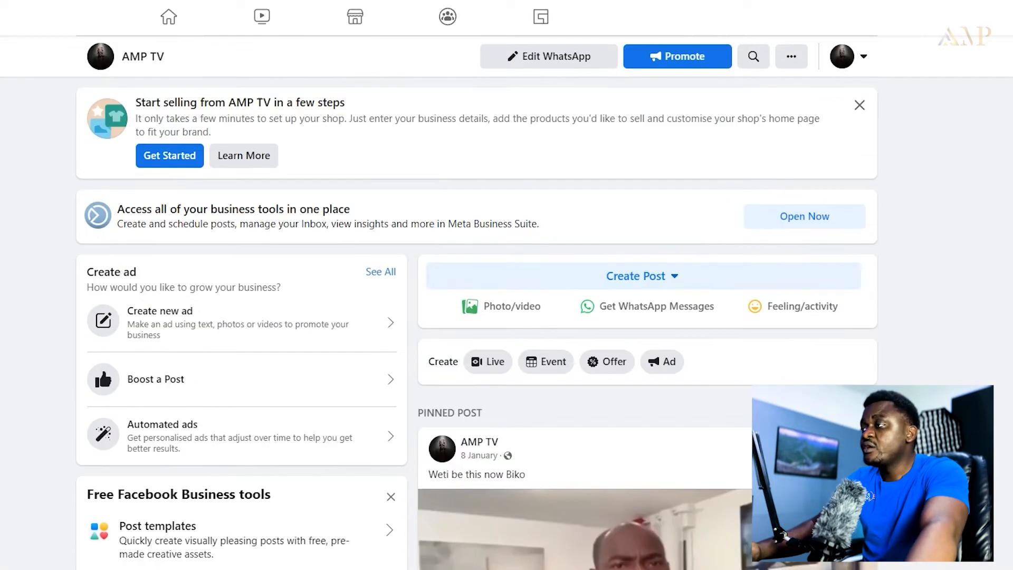
# Examine the management options for the AMP TV page, from the Meta Business Suite tools down to the page settings
pyautogui.scroll(3, 506, 302)
pyautogui.scroll(-4, 507, 303)
pyautogui.scroll(5, 506, 302)
pyautogui.scroll(-1, 506, 303)
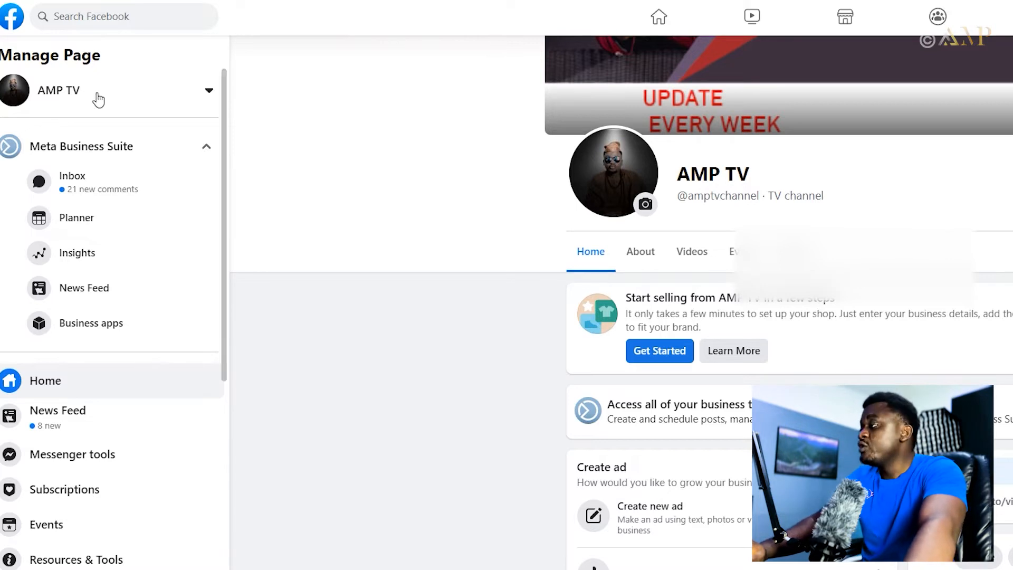
pyautogui.scroll(-4, 100, 97)
pyautogui.scroll(-1, 107, 107)
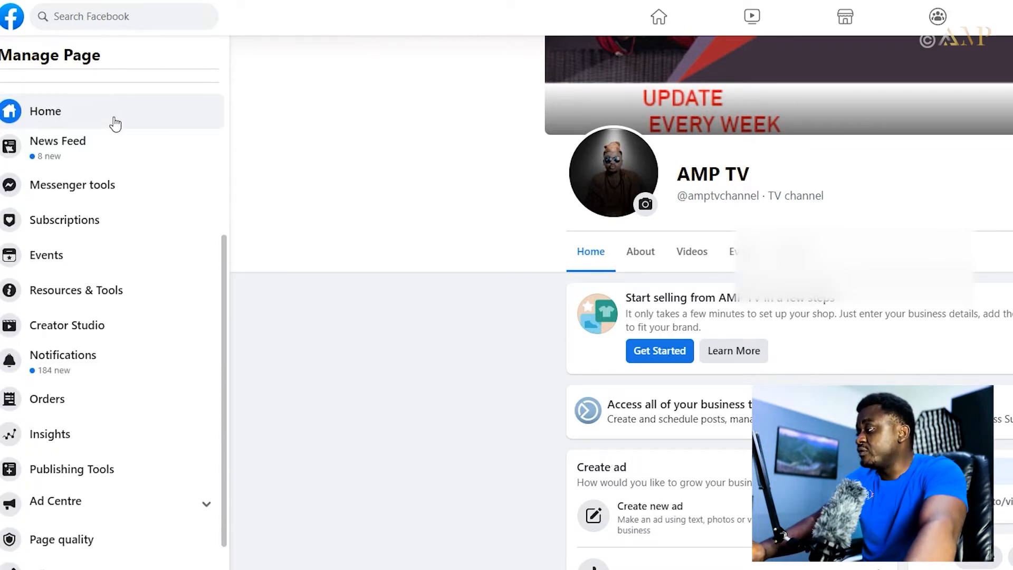
pyautogui.scroll(-1, 117, 124)
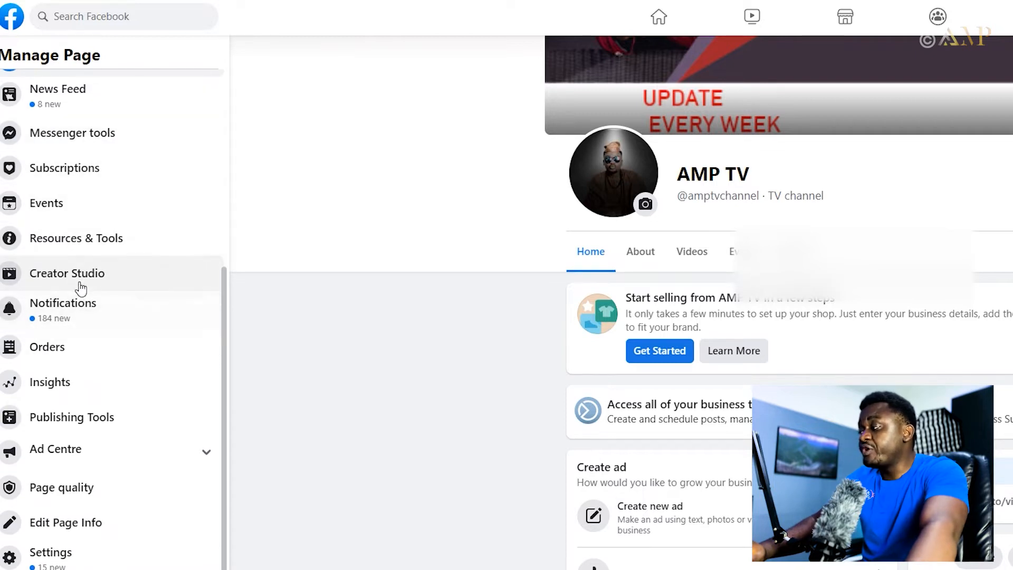
pyautogui.scroll(5, 132, 272)
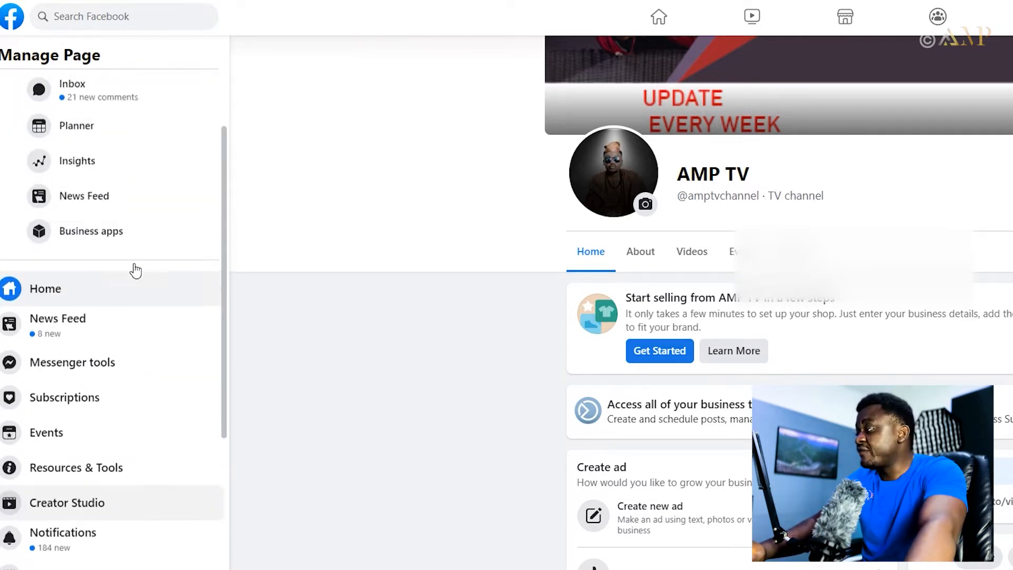
pyautogui.scroll(1, 47, 328)
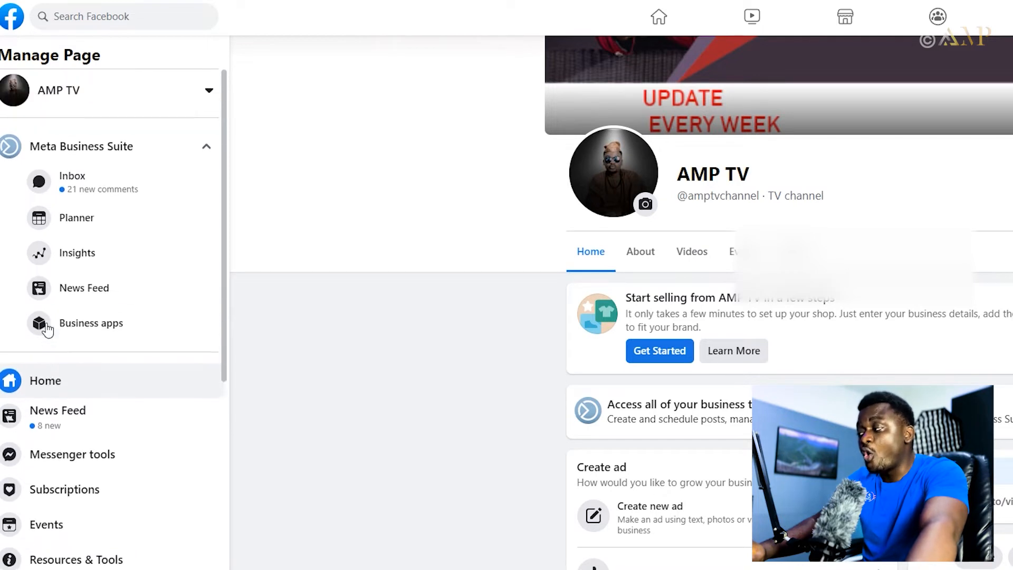
# Open Creator Studio from the AMP TV page's management options
pyautogui.scroll(-3, 47, 328)
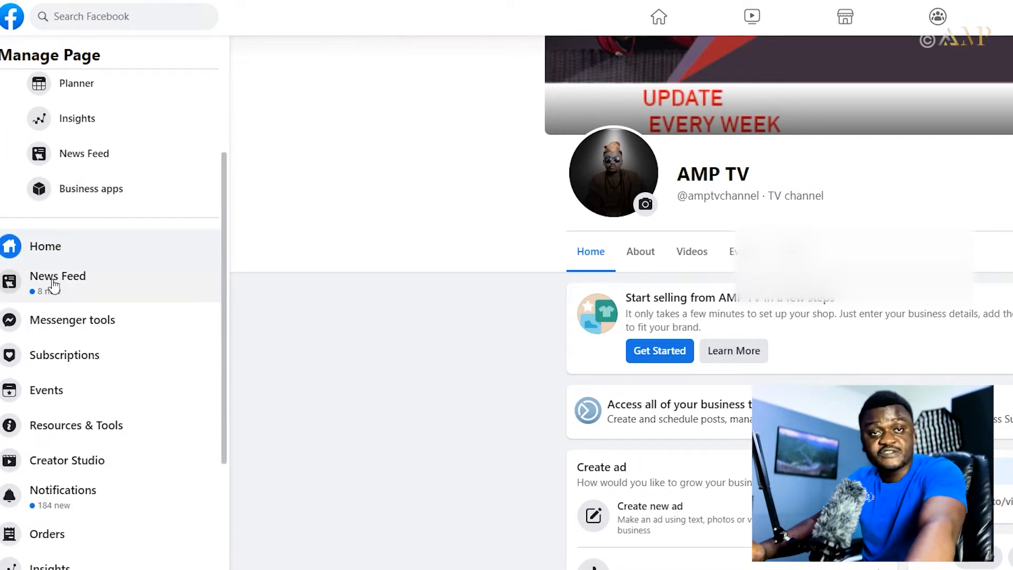
pyautogui.scroll(-1, 71, 290)
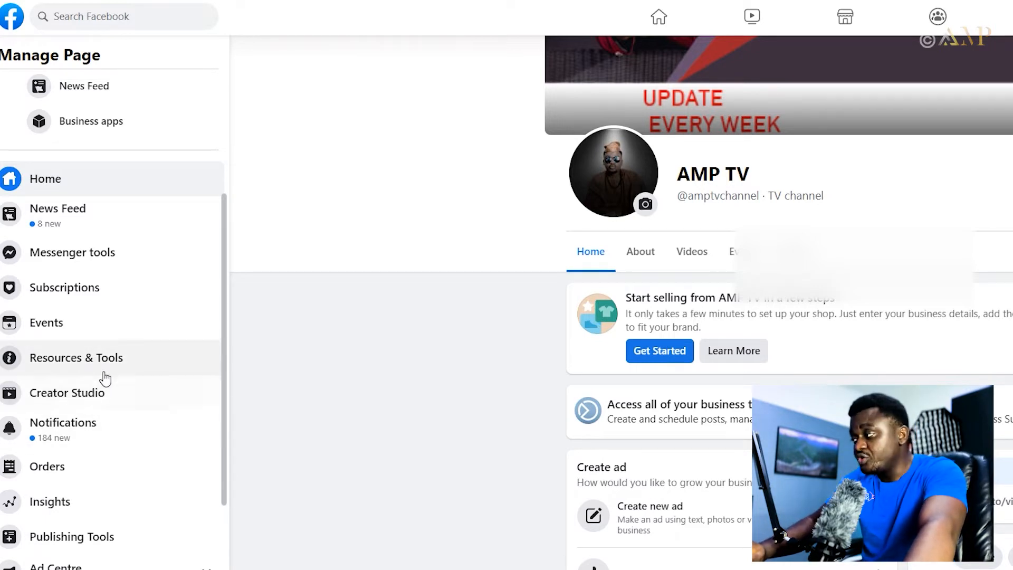
pyautogui.scroll(-1, 61, 391)
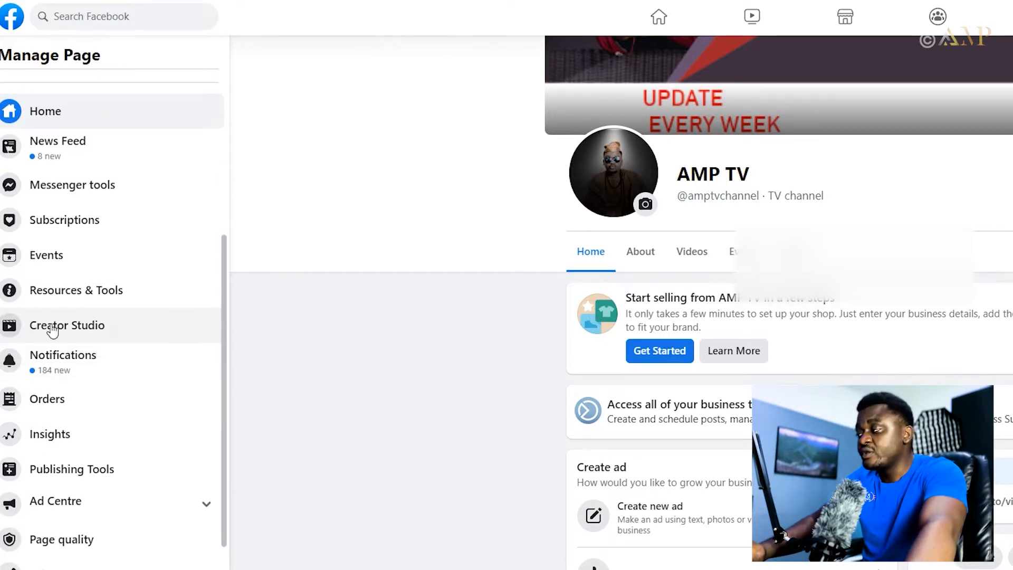
pyautogui.click(52, 329)
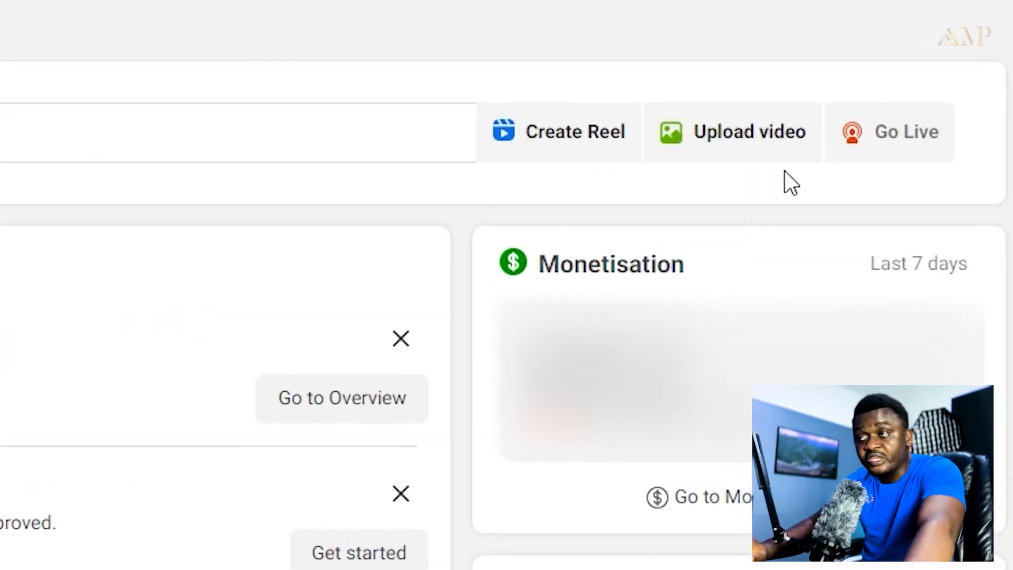
# Upload the single video 45.1 from the Motivation folder to AMP TV
pyautogui.click(723, 150)
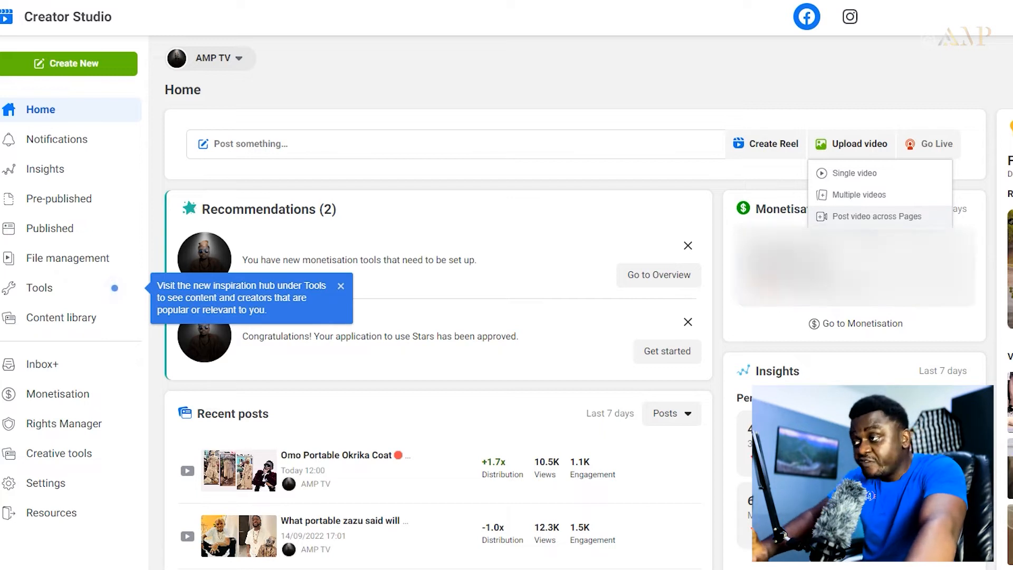
pyautogui.click(863, 174)
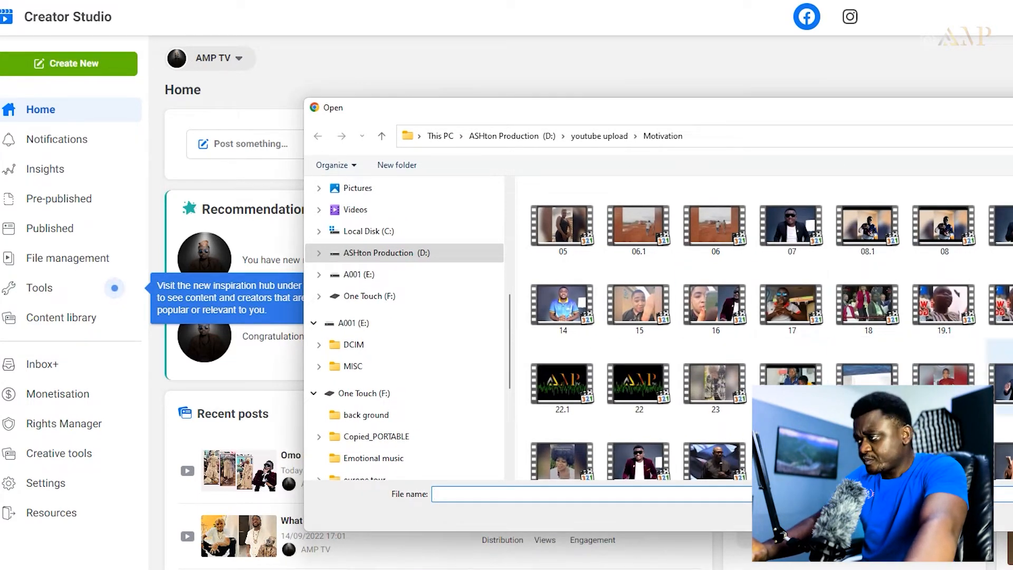
pyautogui.scroll(-2, 1003, 318)
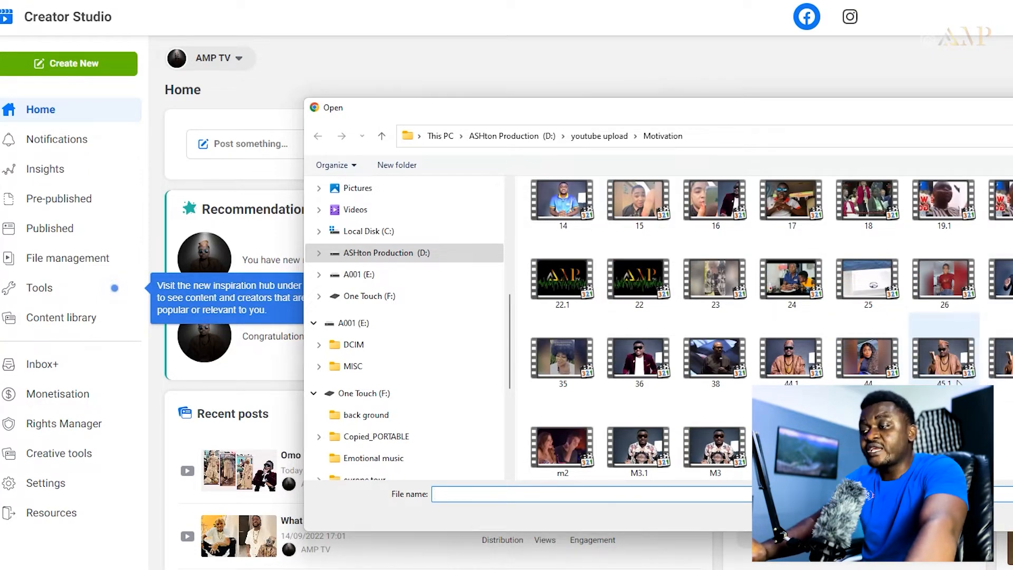
pyautogui.click(947, 356)
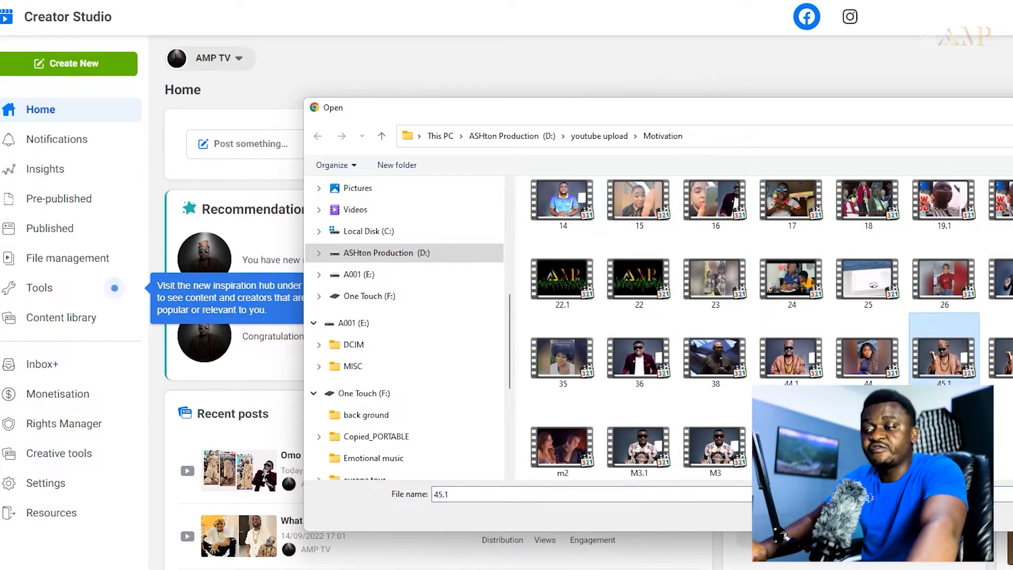
pyautogui.doubleClick(947, 356)
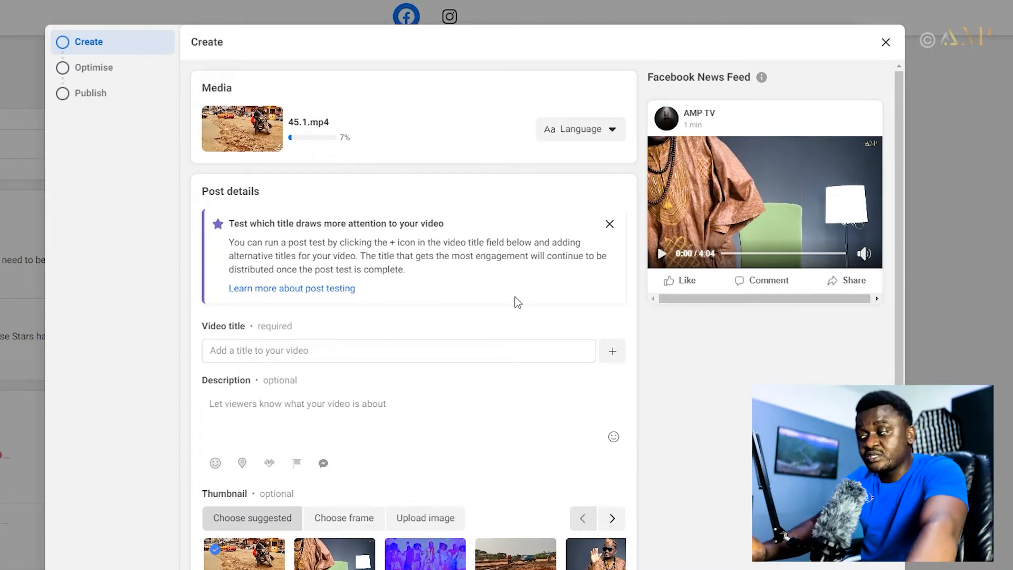
# Title the uploaded video "creator studio" and enter "th" as its description
pyautogui.scroll(-2, 267, 272)
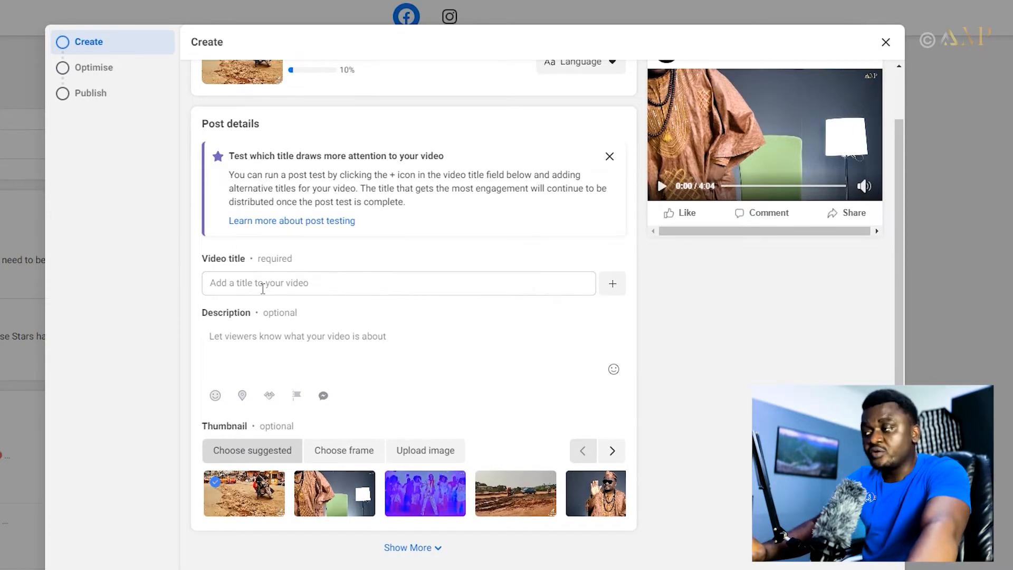
pyautogui.click(255, 281)
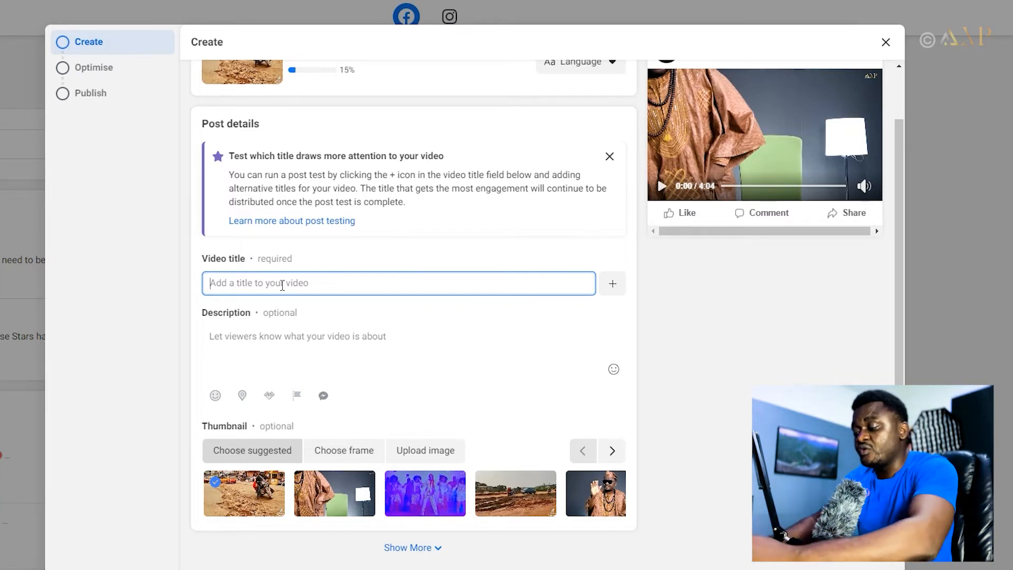
pyautogui.write('creator studio')
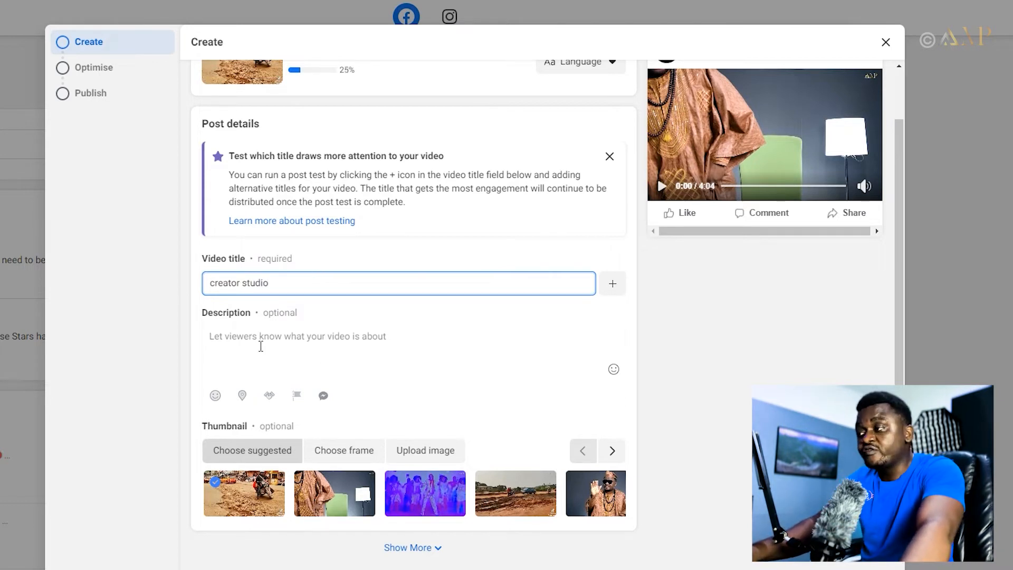
pyautogui.click(261, 345)
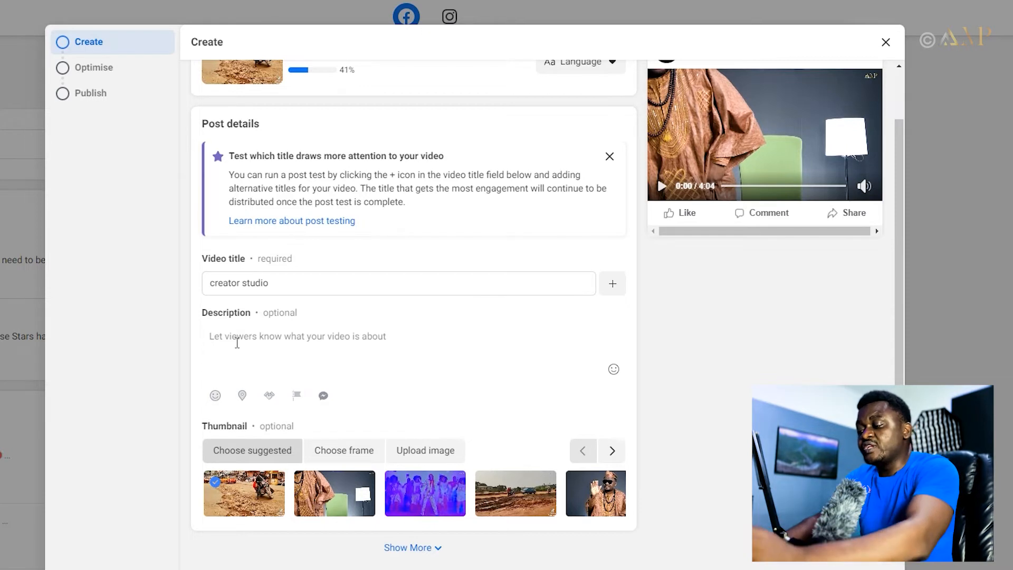
pyautogui.write('t')
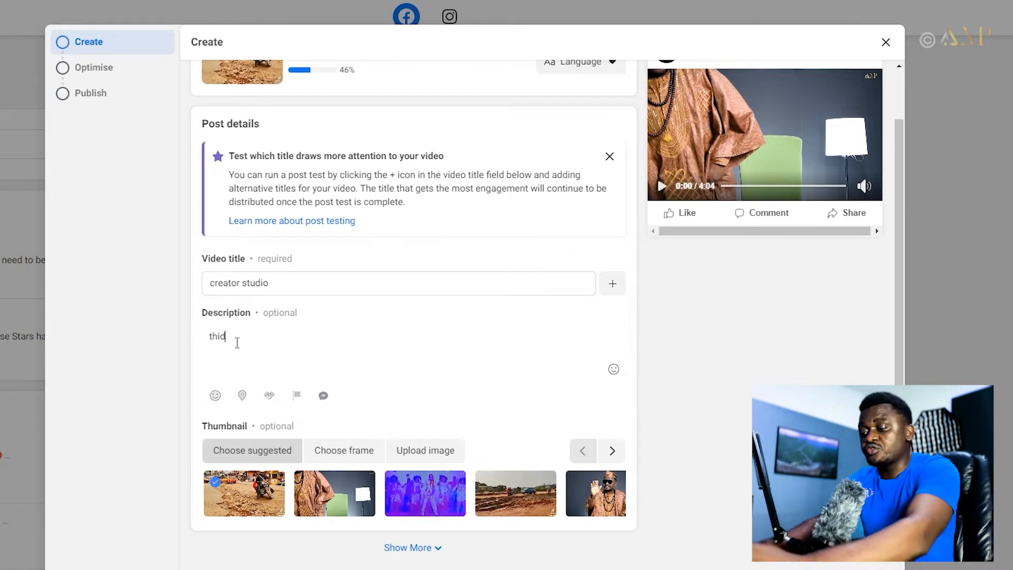
pyautogui.press('BackSpace')
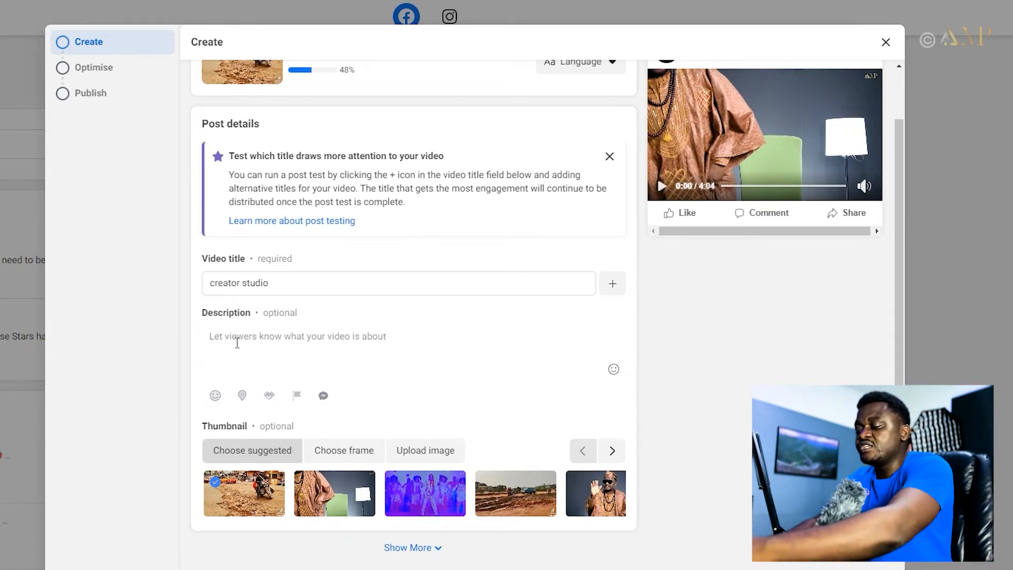
pyautogui.write('th')
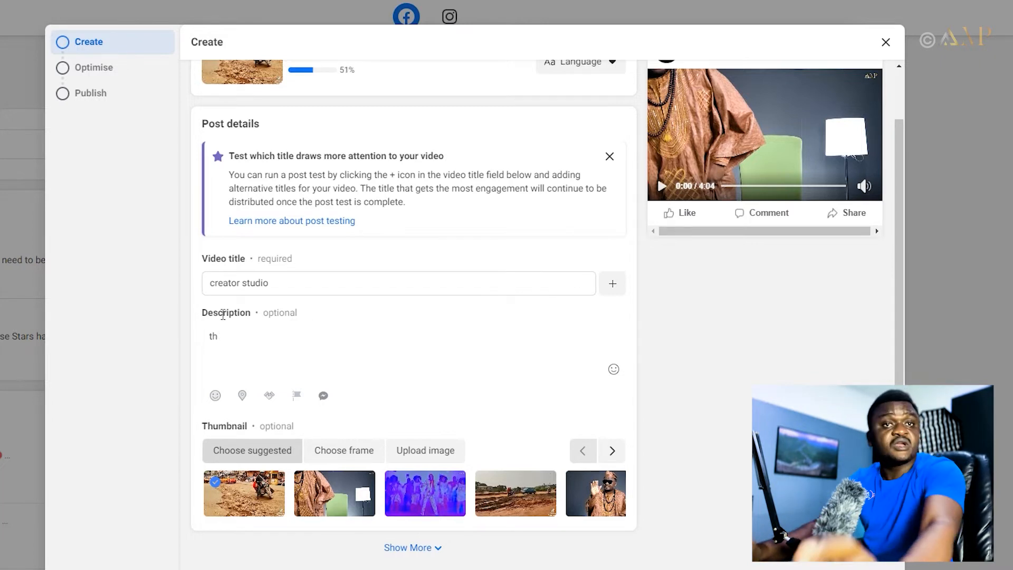
# Choose to upload a custom thumbnail image and browse to the Downloads folder on the ASHton Production (D:) drive
pyautogui.scroll(-2, 434, 348)
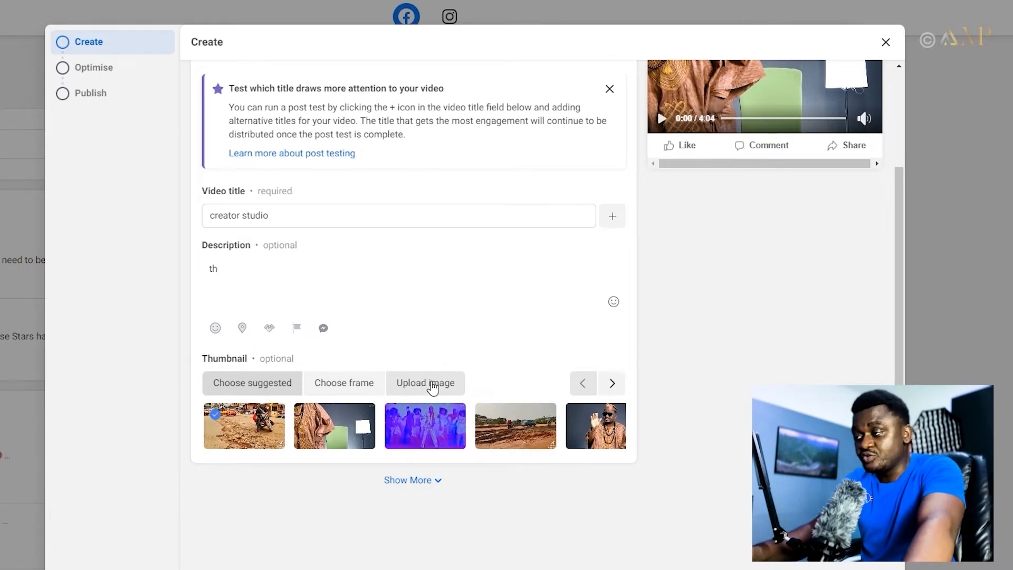
pyautogui.click(431, 387)
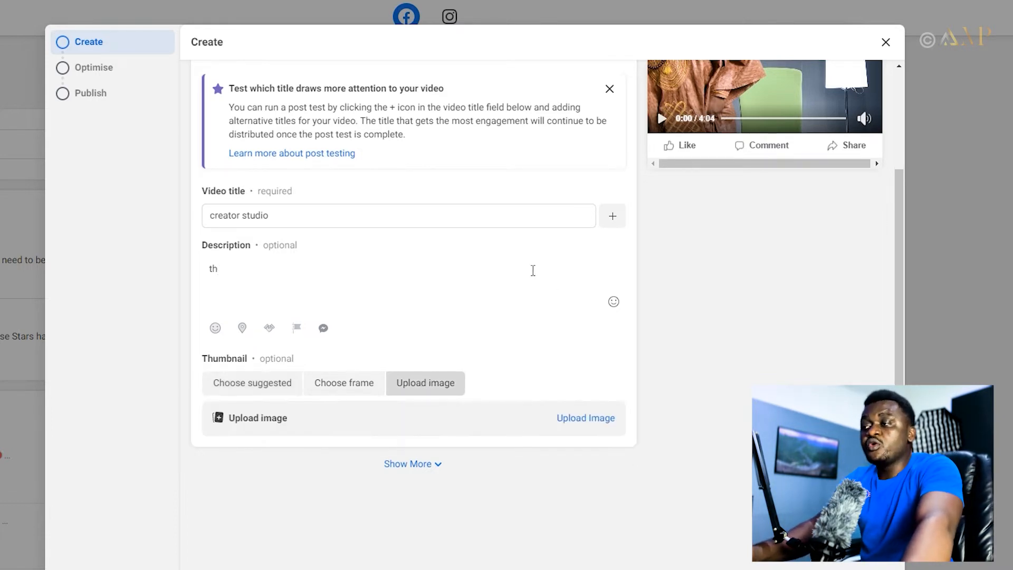
pyautogui.click(607, 422)
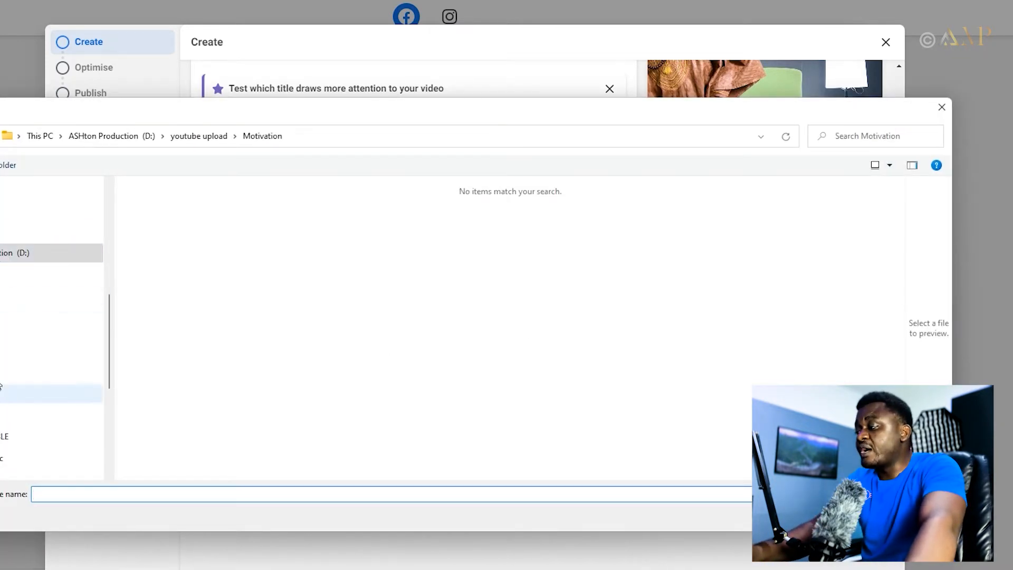
pyautogui.scroll(-3, 3, 387)
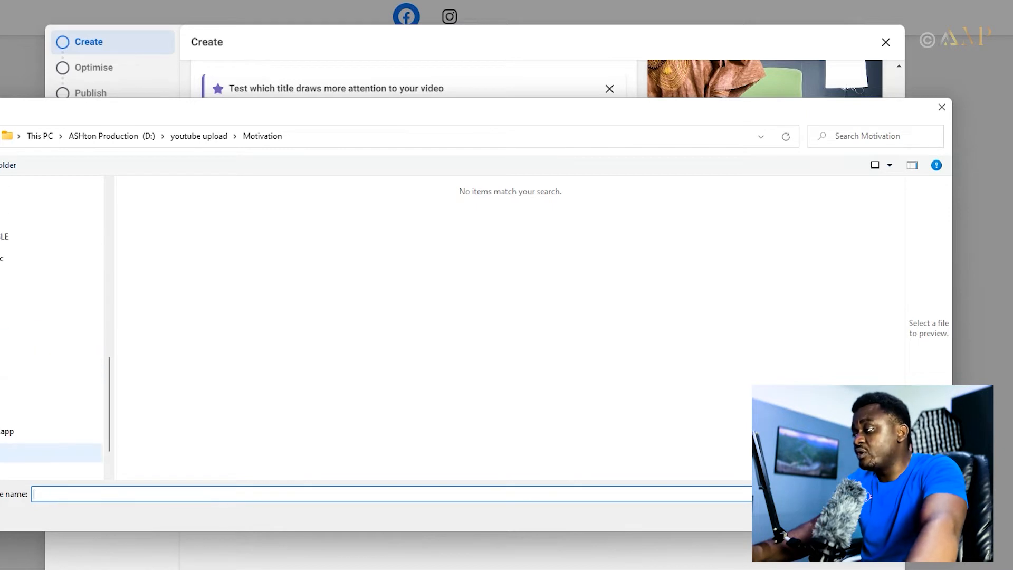
pyautogui.scroll(-1, 2, 369)
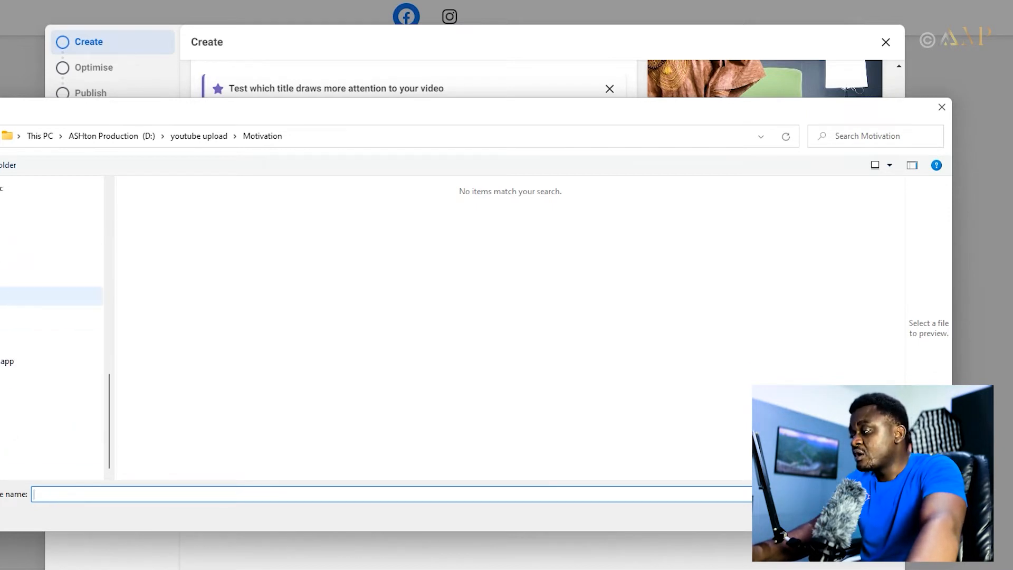
pyautogui.scroll(2, 5, 414)
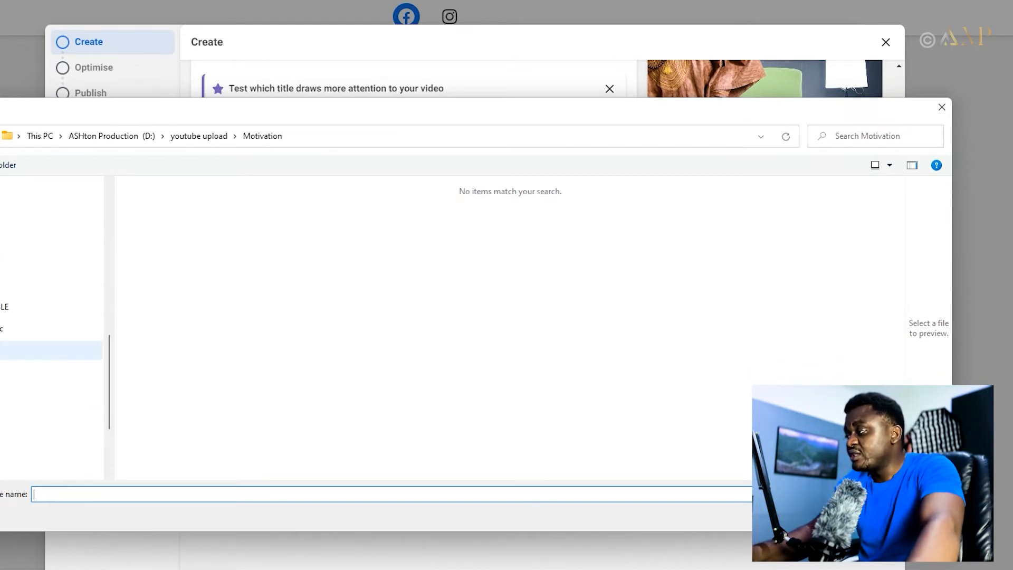
pyautogui.scroll(-2, 9, 398)
pyautogui.scroll(3, 2, 390)
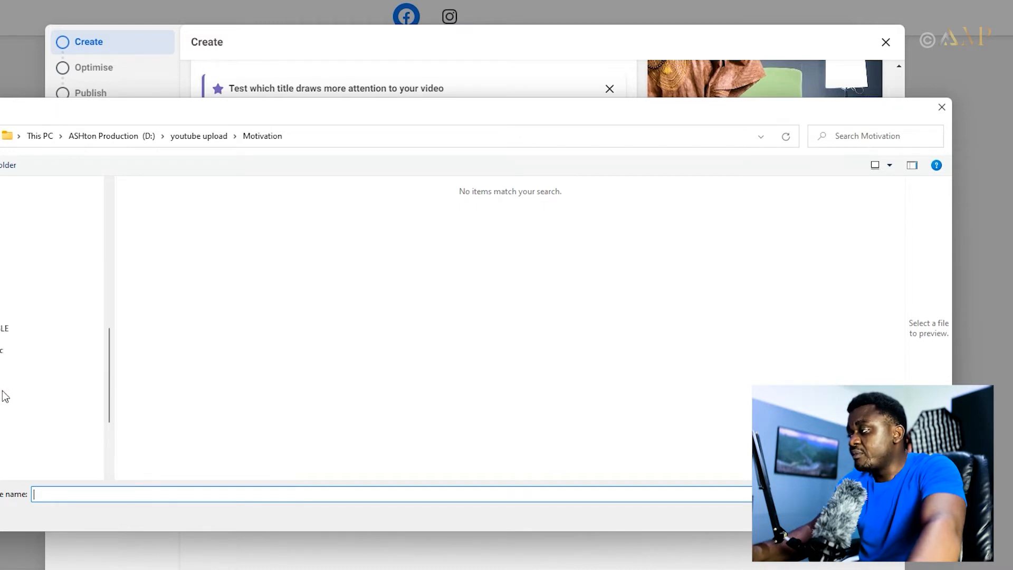
pyautogui.scroll(3, 5, 396)
pyautogui.click(2, 231)
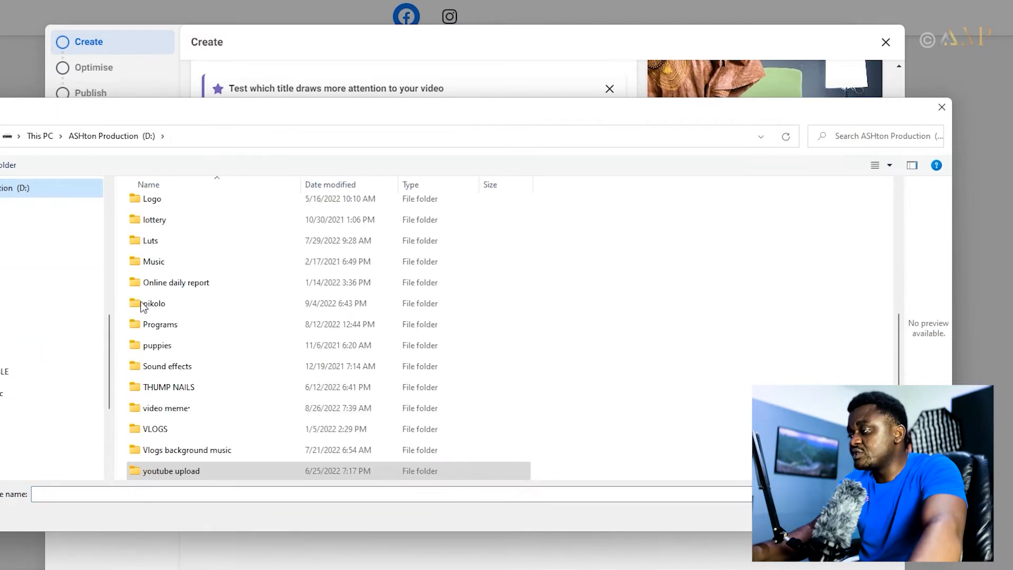
pyautogui.scroll(4, 190, 325)
pyautogui.click(169, 308)
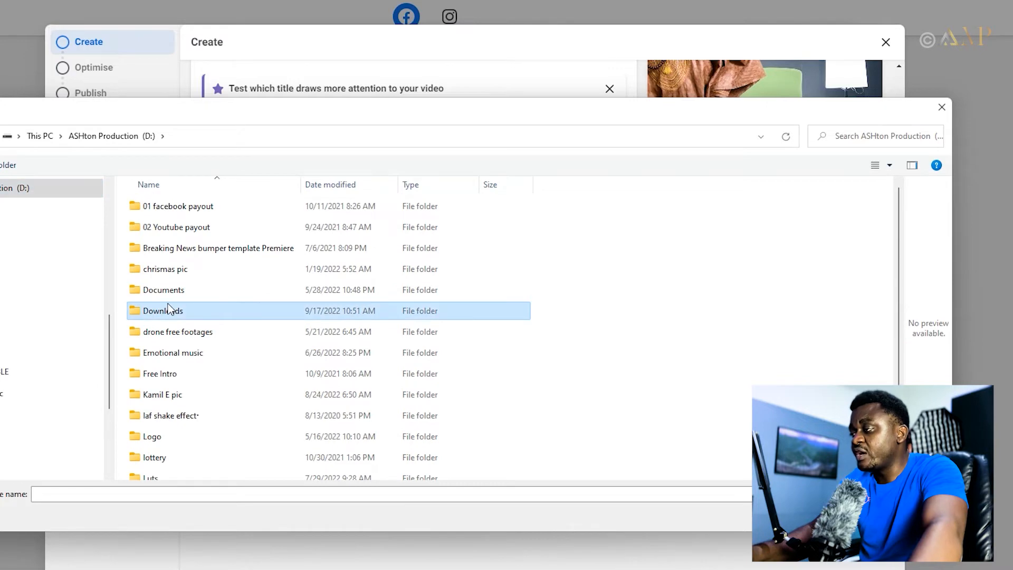
pyautogui.doubleClick(169, 309)
# Upload image 46 from the Downloads folder as the video's thumbnail
pyautogui.scroll(-3, 597, 316)
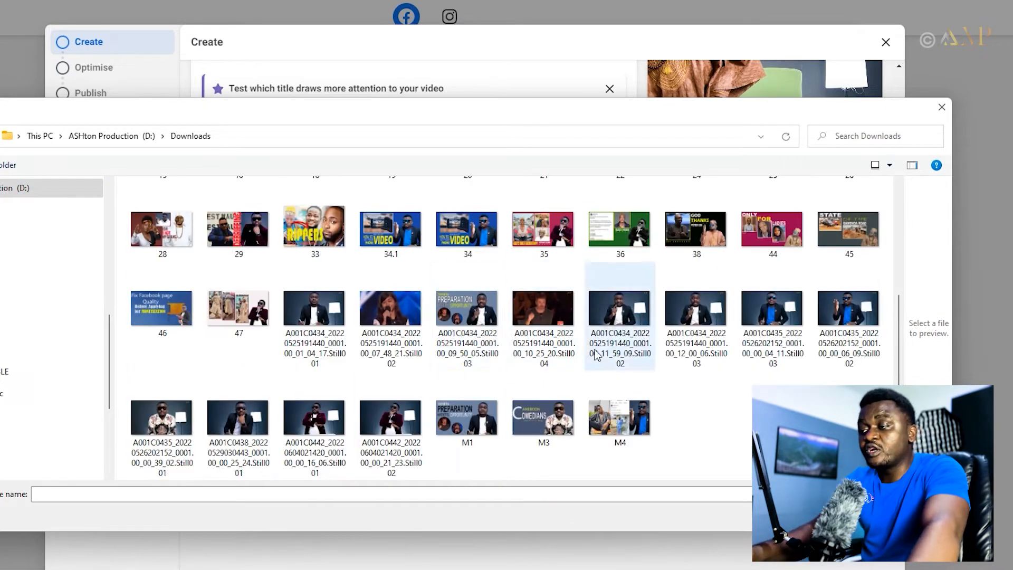
pyautogui.scroll(3, 596, 355)
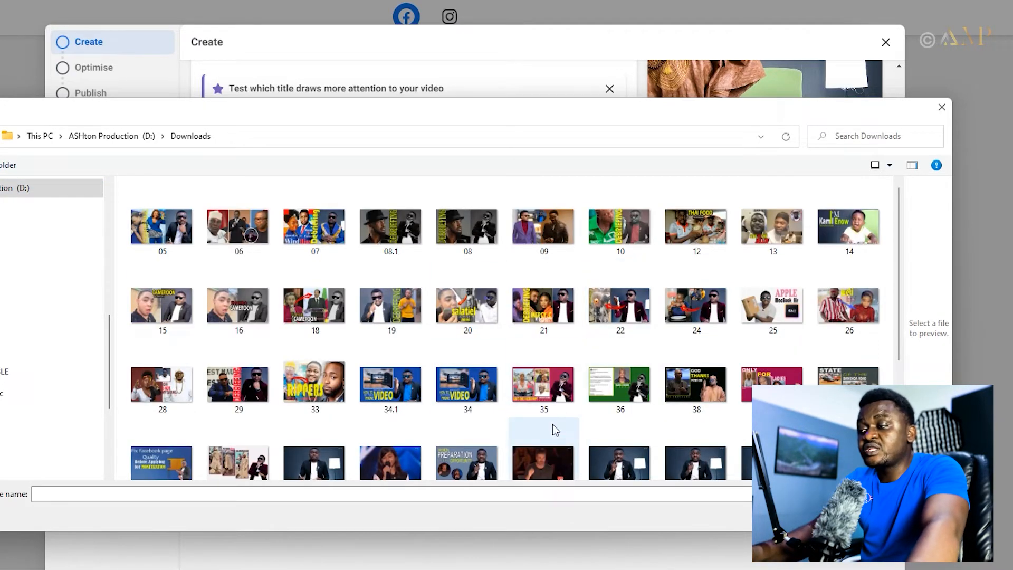
pyautogui.scroll(-2, 580, 376)
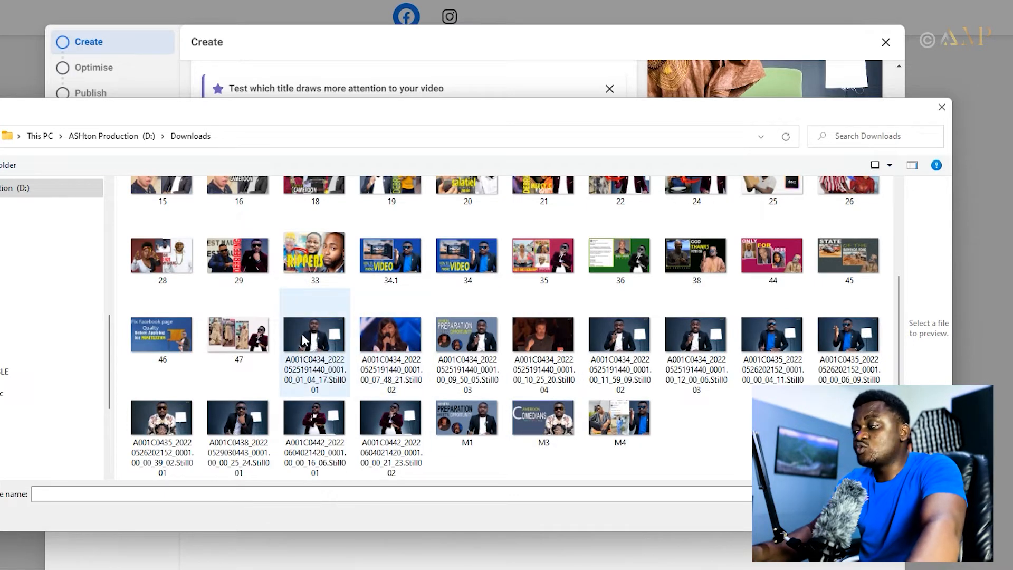
pyautogui.click(183, 342)
pyautogui.click(837, 517)
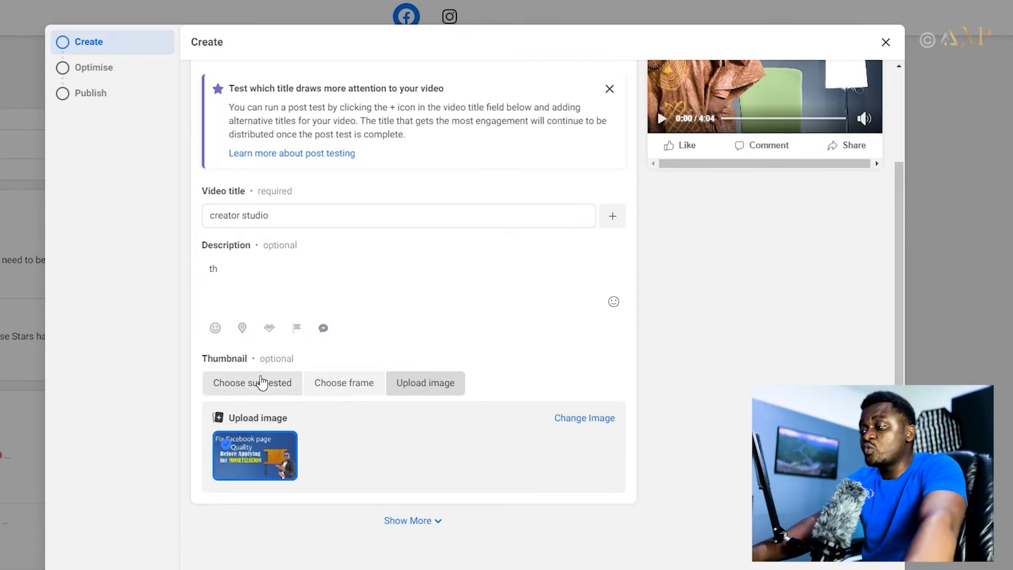
# Browse the suggested thumbnails and try two of them as the video's thumbnail
pyautogui.click(278, 384)
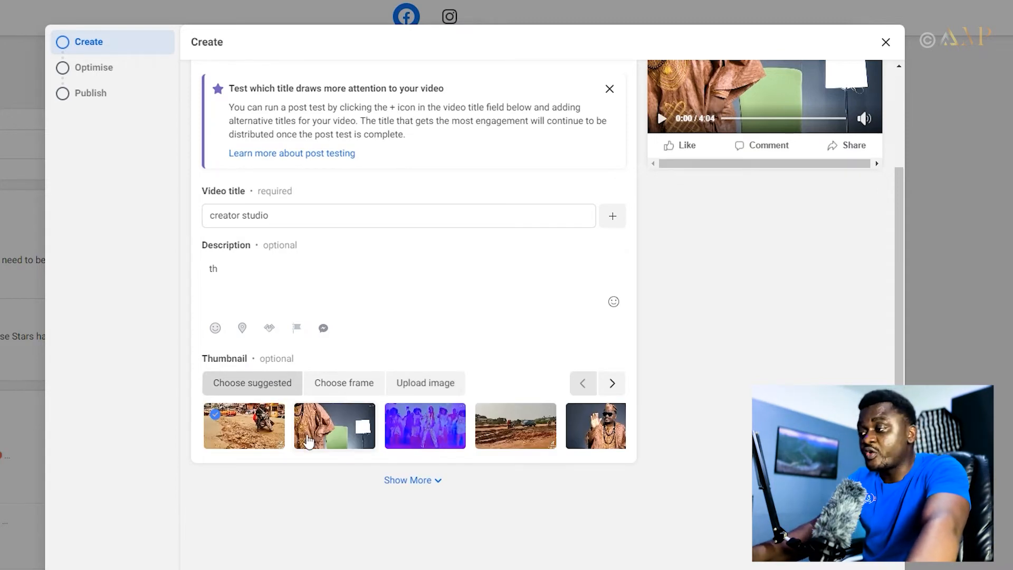
pyautogui.click(613, 390)
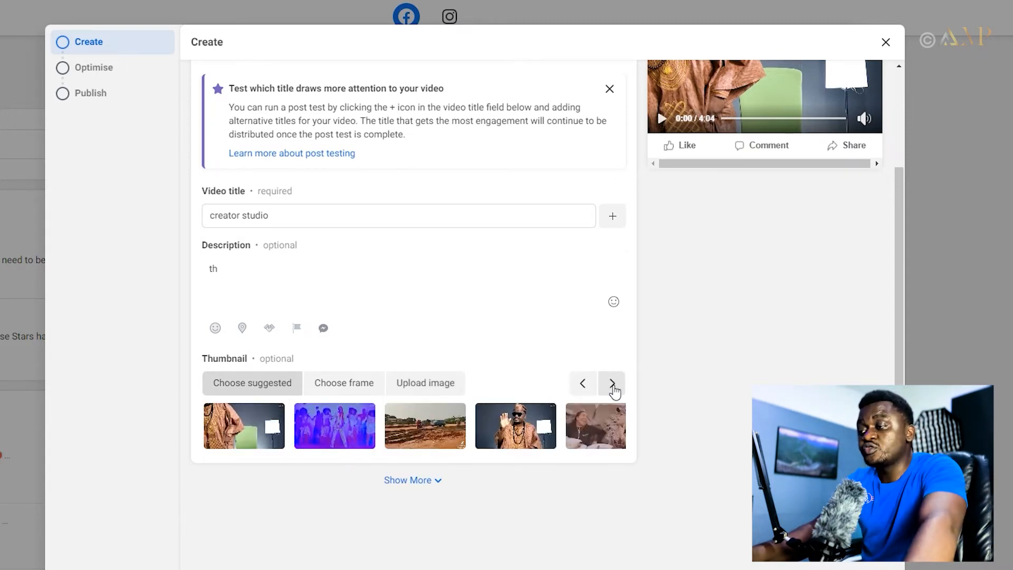
pyautogui.click(612, 387)
pyautogui.click(612, 387)
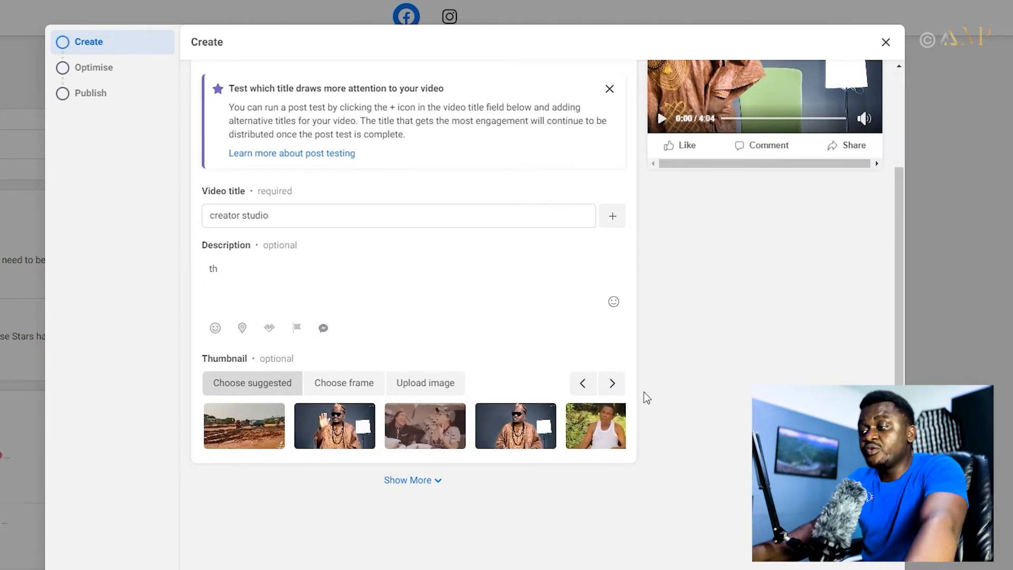
pyautogui.click(613, 388)
pyautogui.click(612, 387)
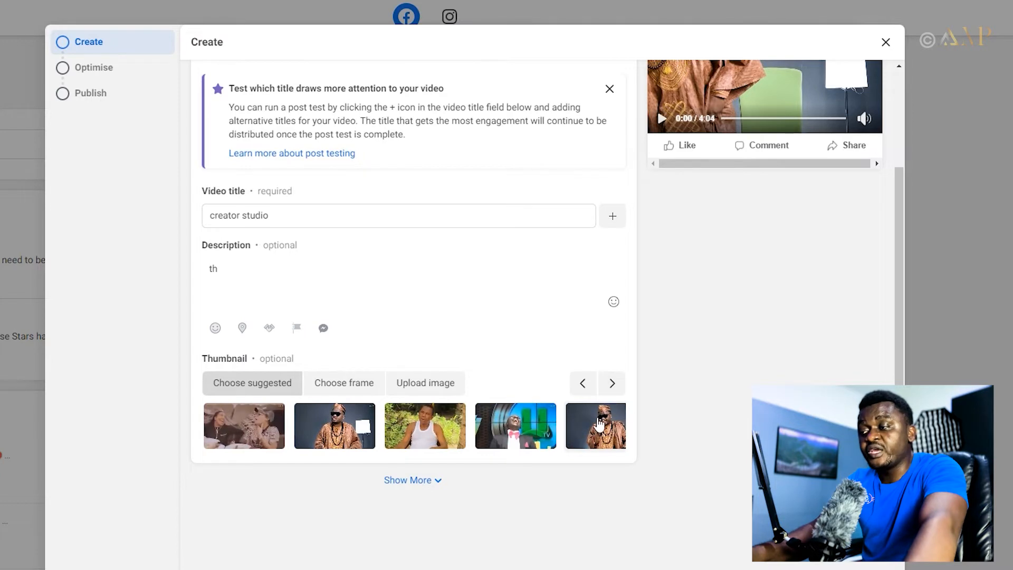
pyautogui.click(600, 424)
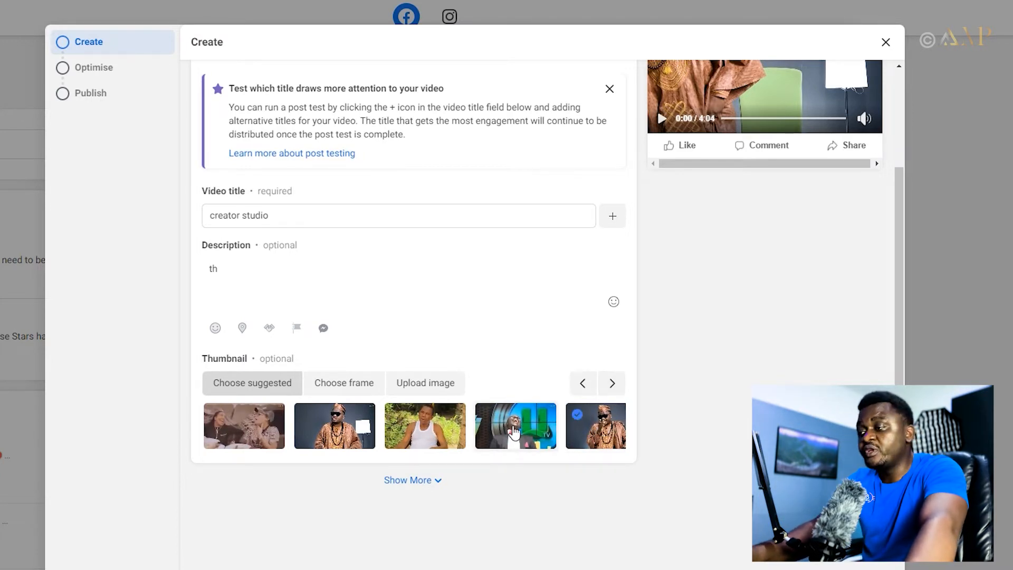
pyautogui.click(515, 433)
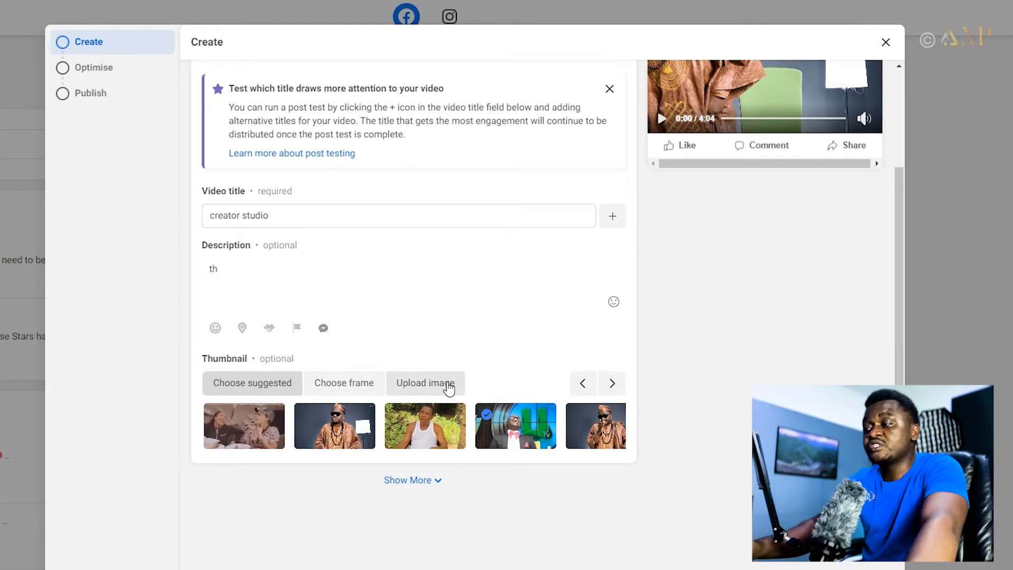
# Switch back to the uploaded thumbnail image and continue to the Optimise stage
pyautogui.click(426, 389)
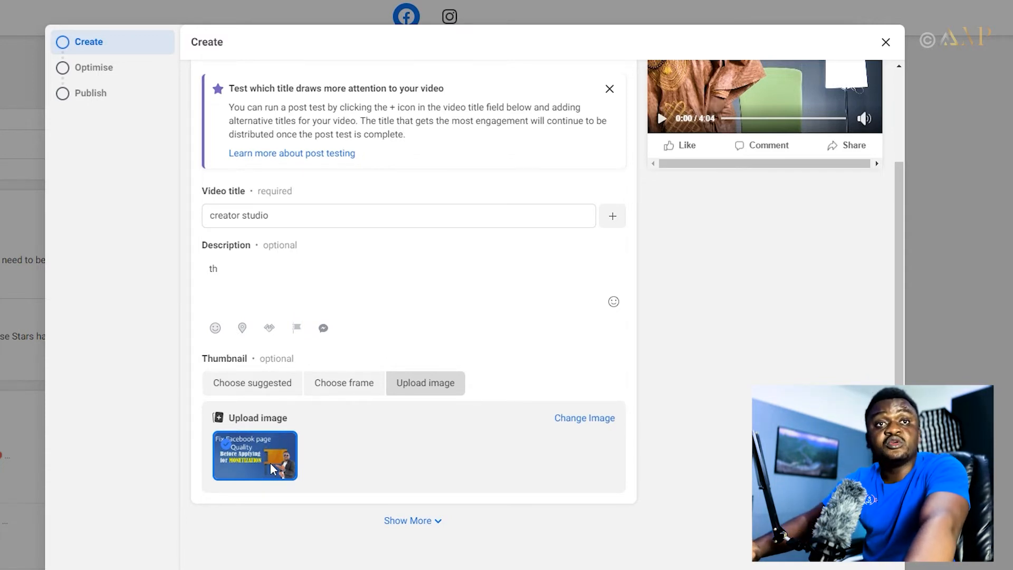
pyautogui.scroll(-2, 463, 392)
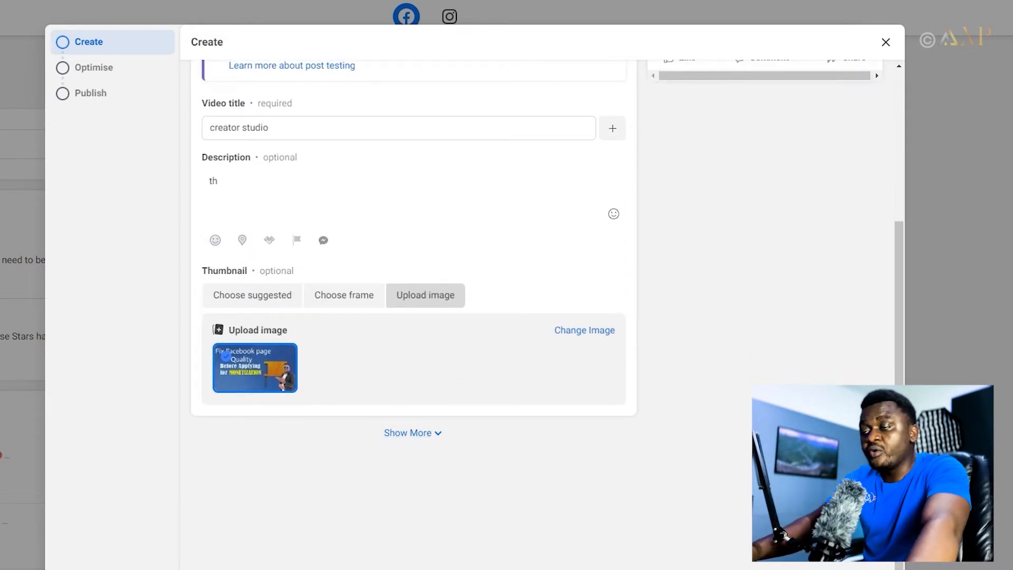
pyautogui.scroll(-1, 464, 377)
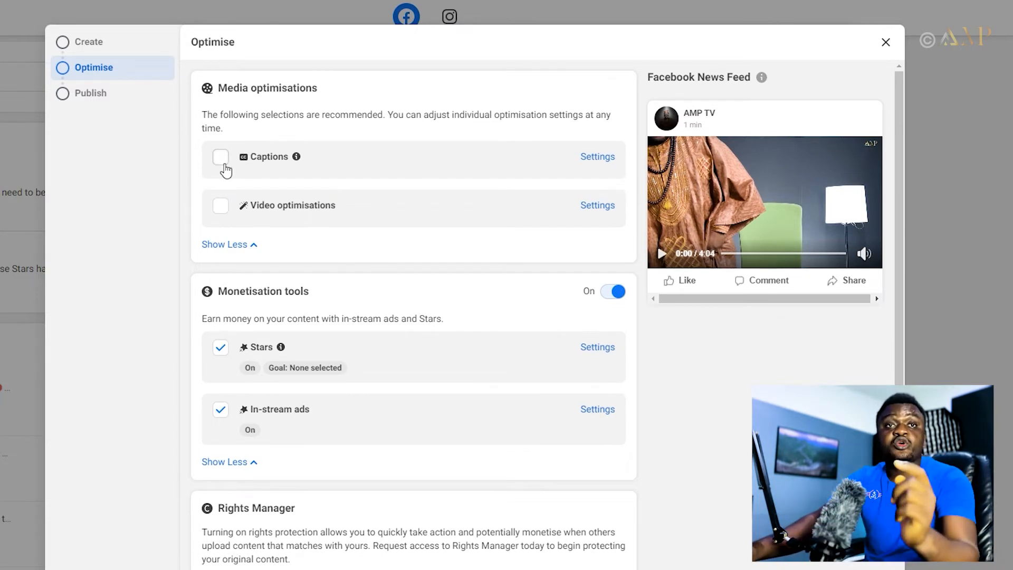
# Enable captions for the video and have them auto-generated in the caption settings
pyautogui.click(221, 158)
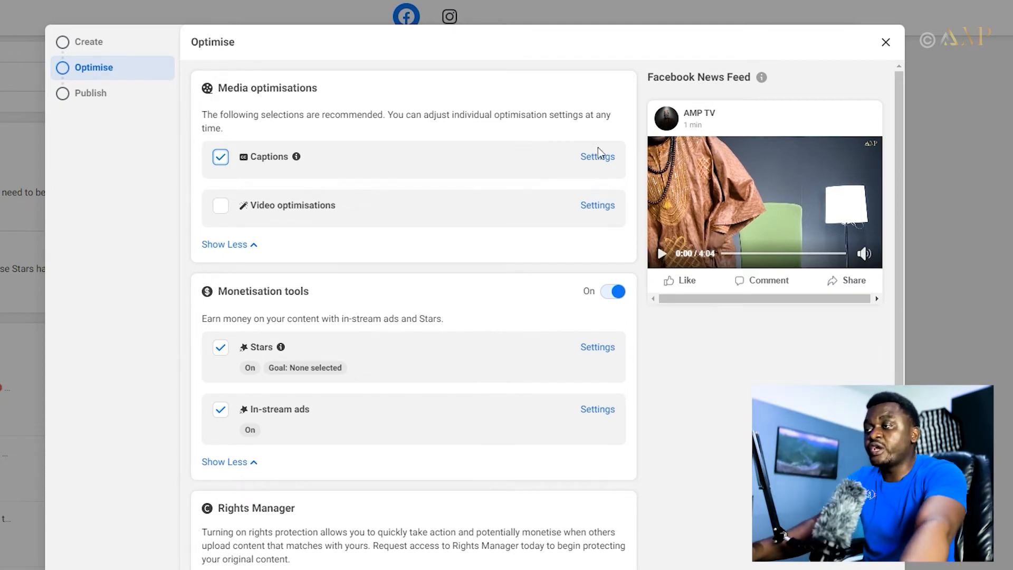
pyautogui.click(597, 158)
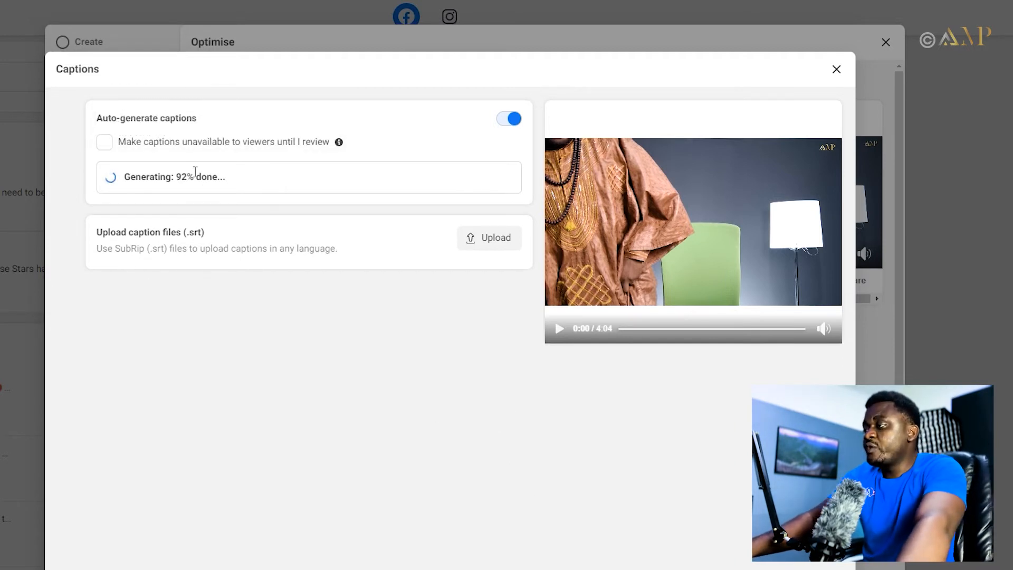
pyautogui.moveTo(224, 180)
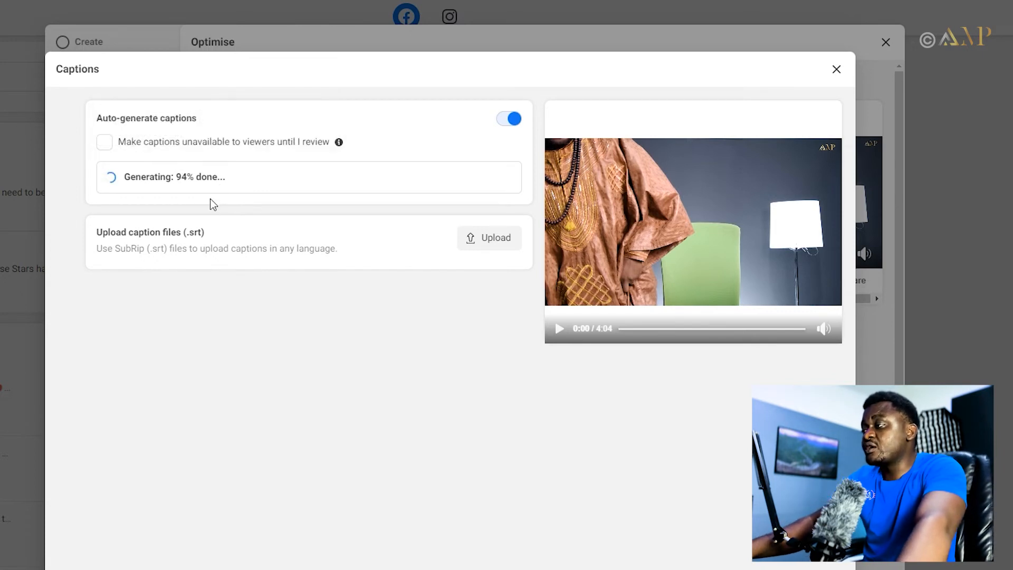
pyautogui.moveTo(195, 184)
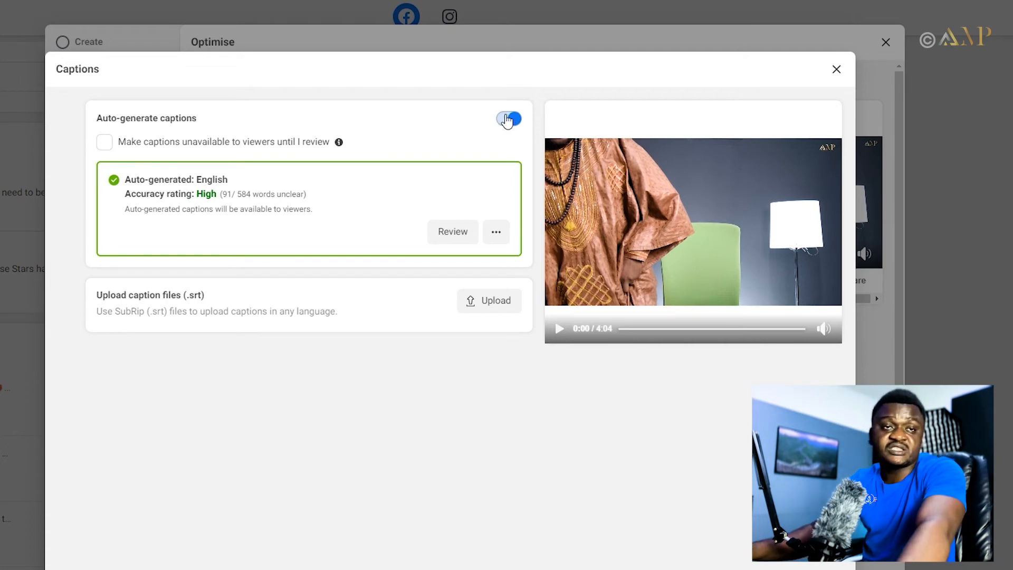
pyautogui.scroll(-2, 526, 452)
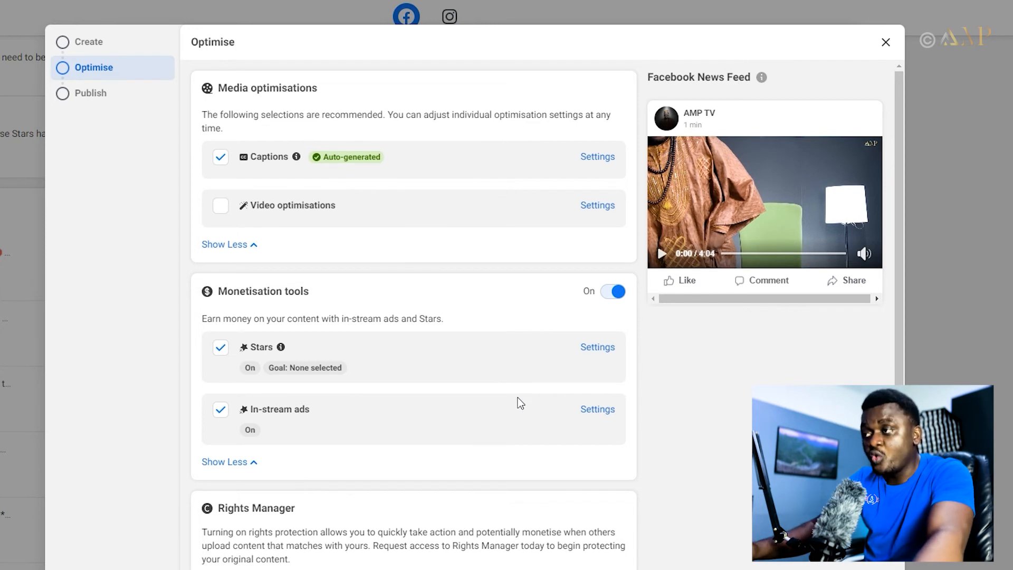
# Continue to the Publish stage and schedule the video for 17 September 2022 at 09:00 PM
pyautogui.scroll(-1, 451, 430)
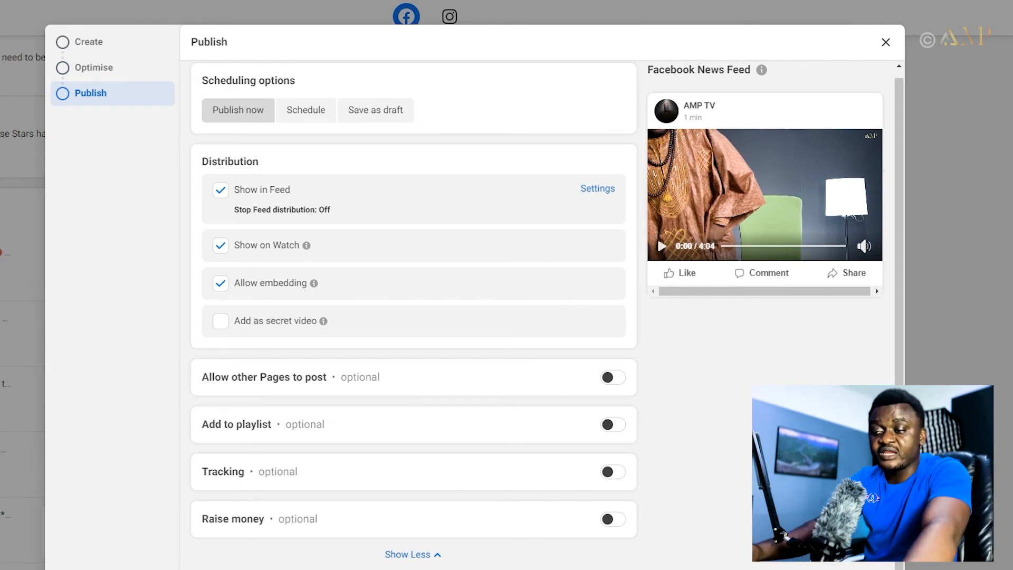
pyautogui.click(309, 112)
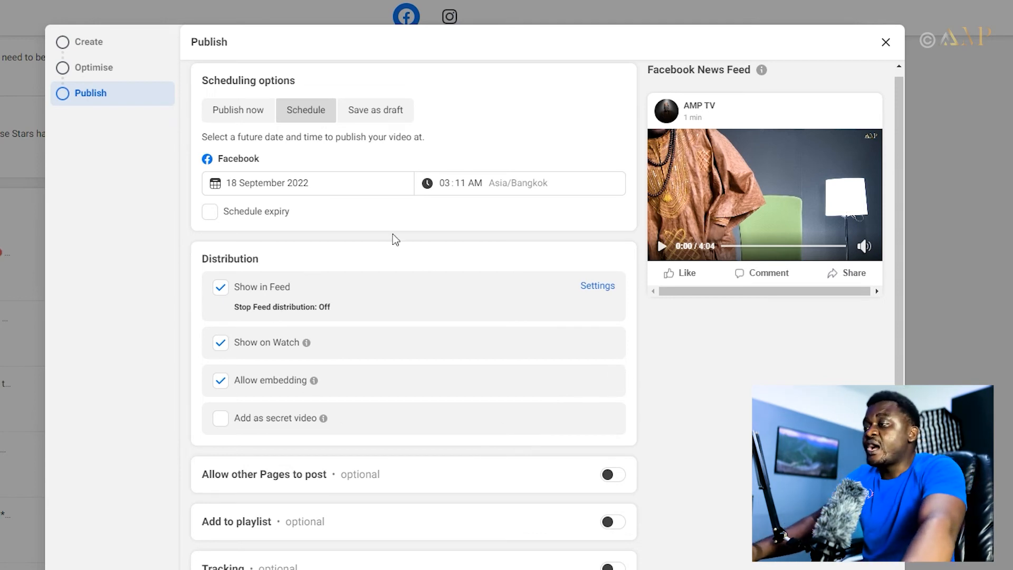
pyautogui.click(316, 185)
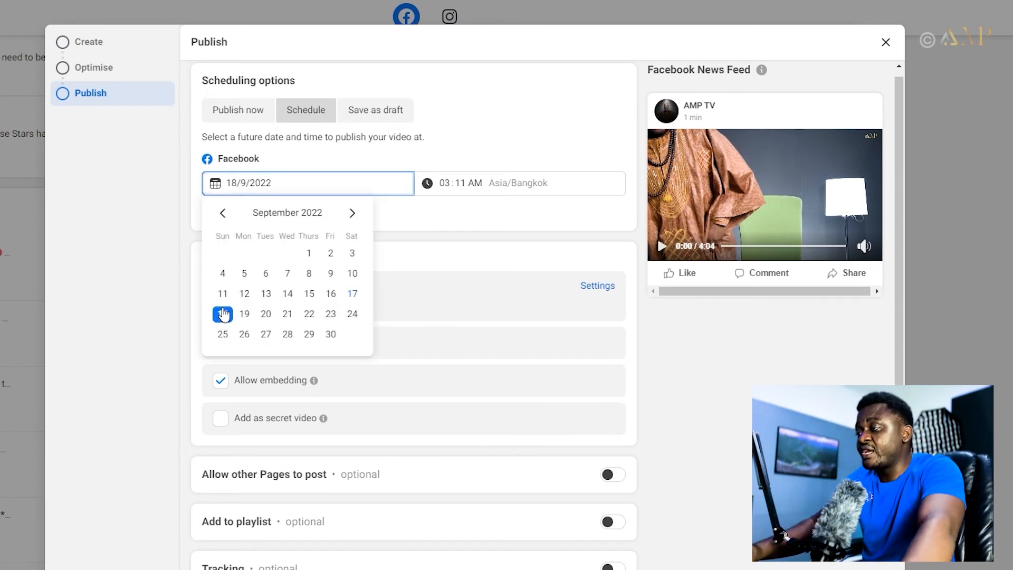
pyautogui.click(352, 294)
pyautogui.click(450, 181)
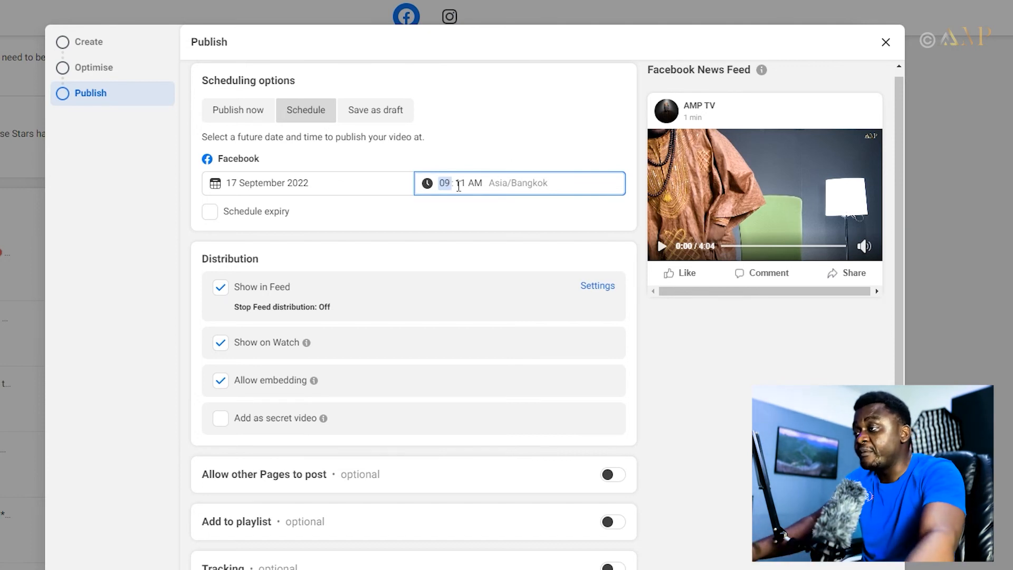
pyautogui.click(463, 182)
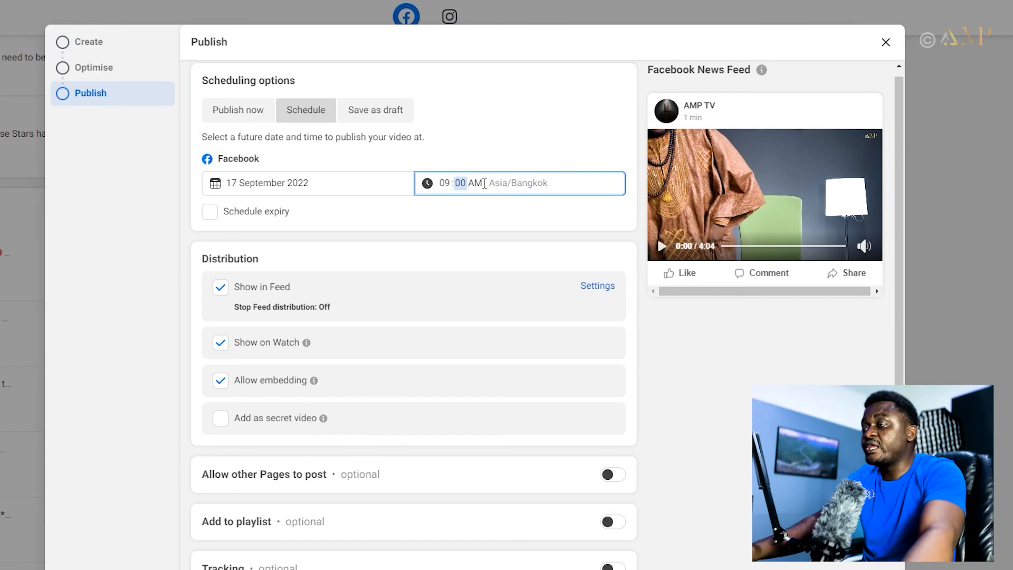
pyautogui.click(484, 182)
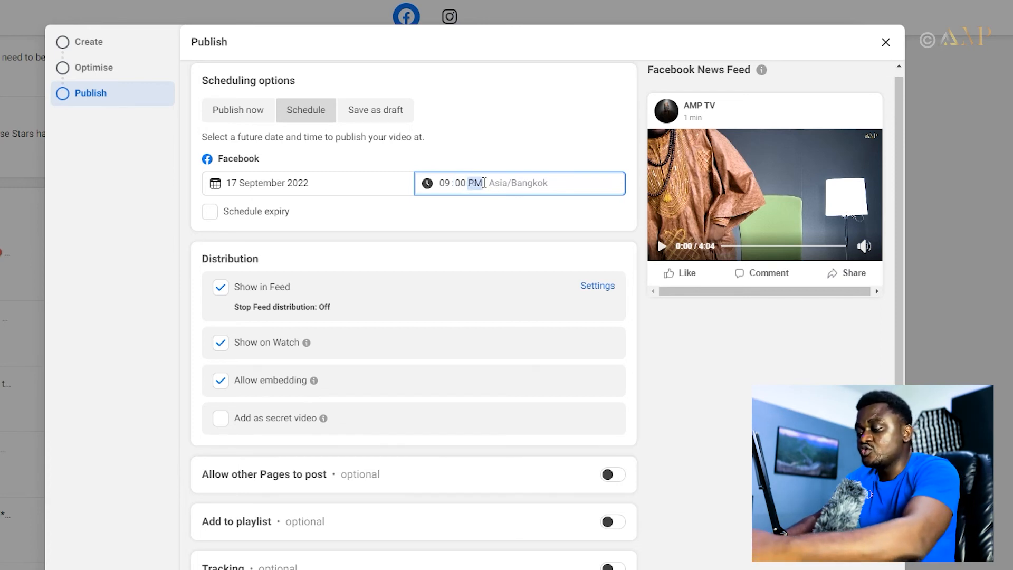
pyautogui.click(502, 224)
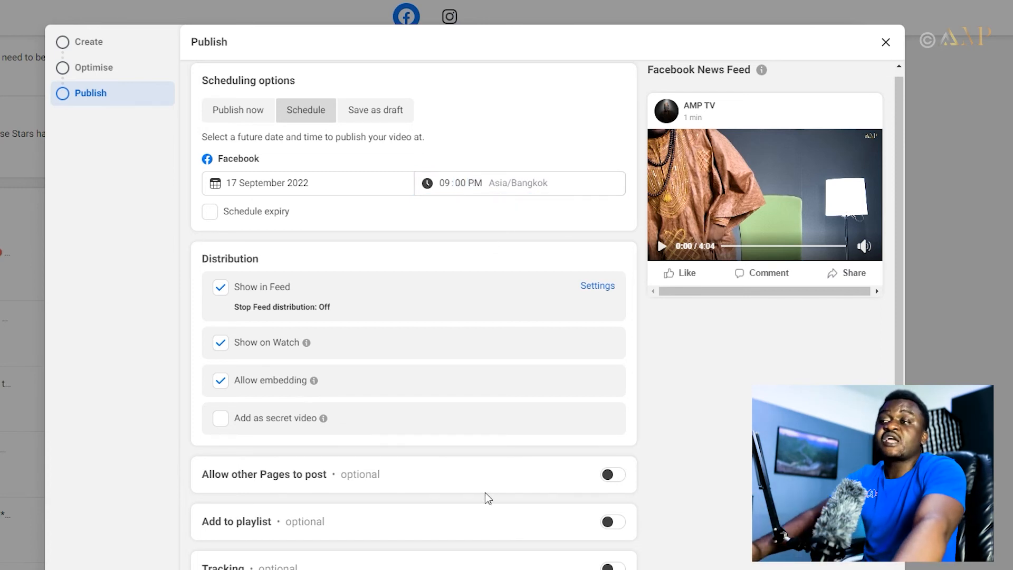